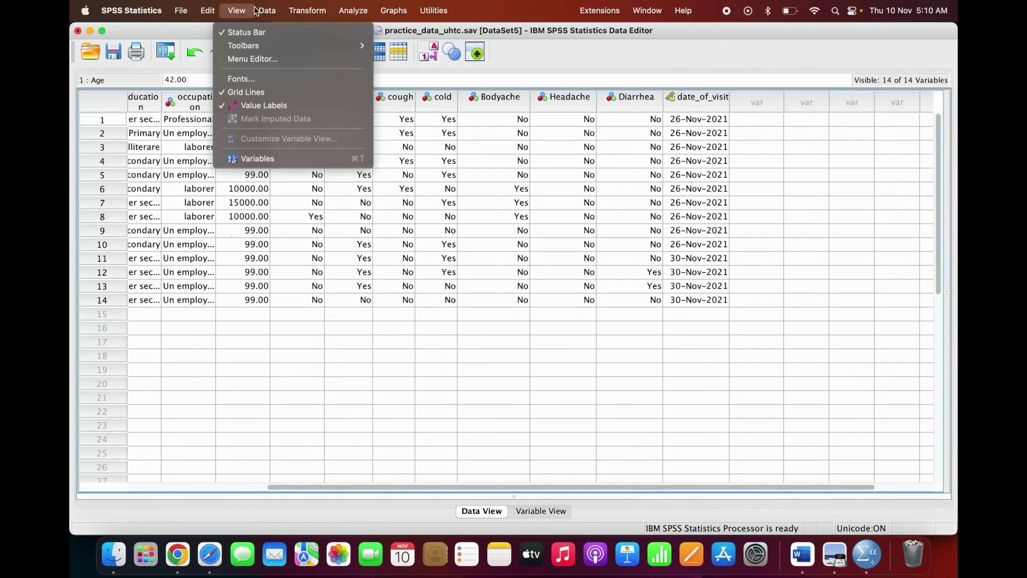
Step: Set up an Aggregate of the mean monthly per capita income, with Gender of the participant as the break variable
{"action": "mouse_move", "coordinate": [263, 12]}
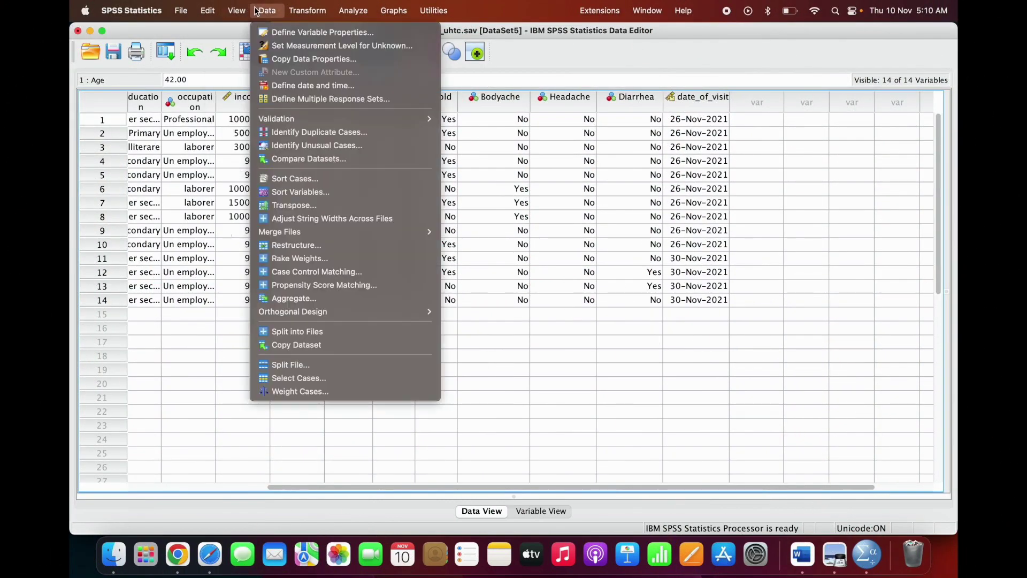
{"action": "mouse_move", "coordinate": [308, 314]}
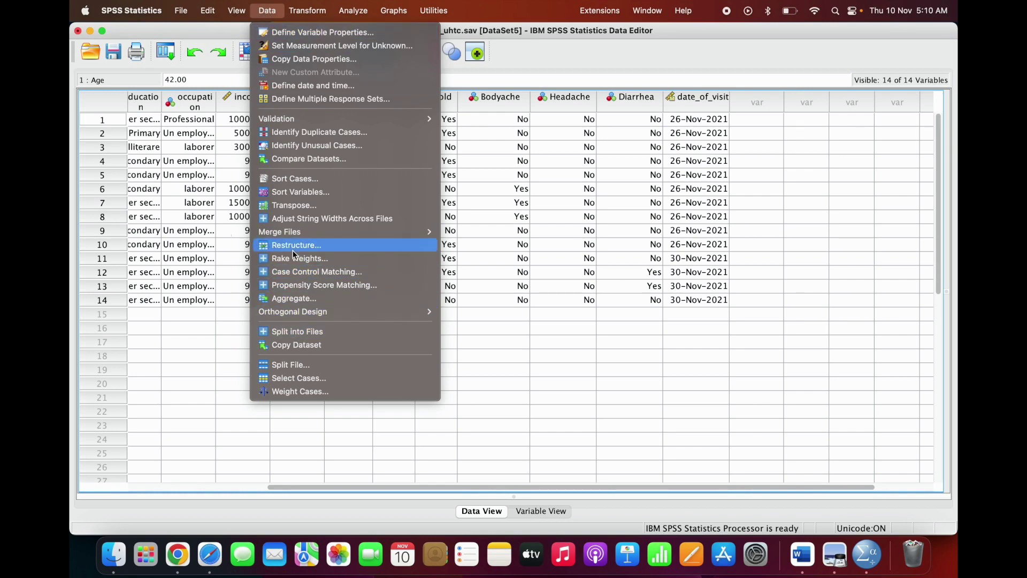
{"action": "left_click", "coordinate": [292, 299]}
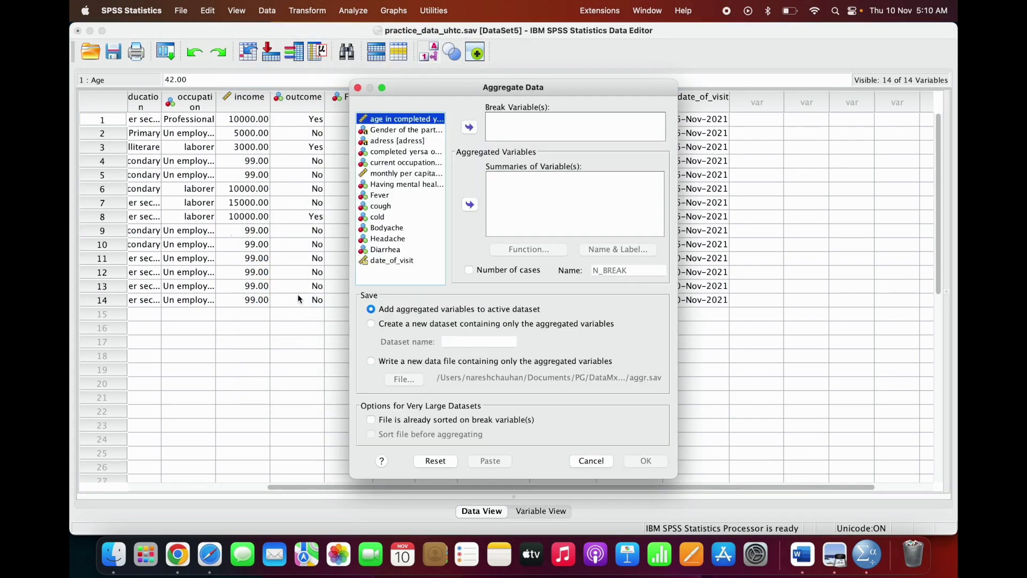
{"action": "left_click_drag", "start_coordinate": [448, 91], "coordinate": [424, 76]}
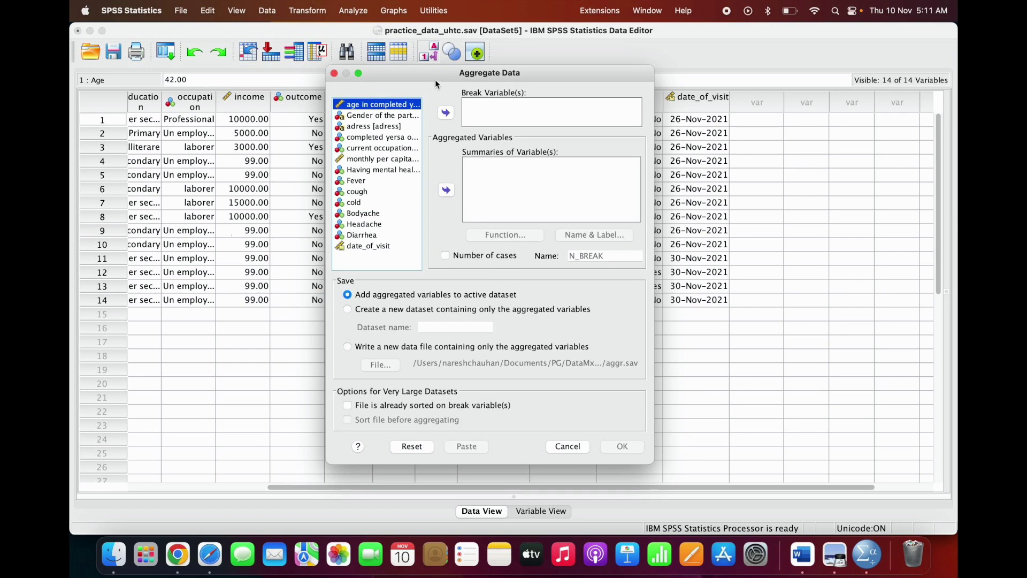
{"action": "left_click_drag", "start_coordinate": [427, 75], "coordinate": [361, 76]}
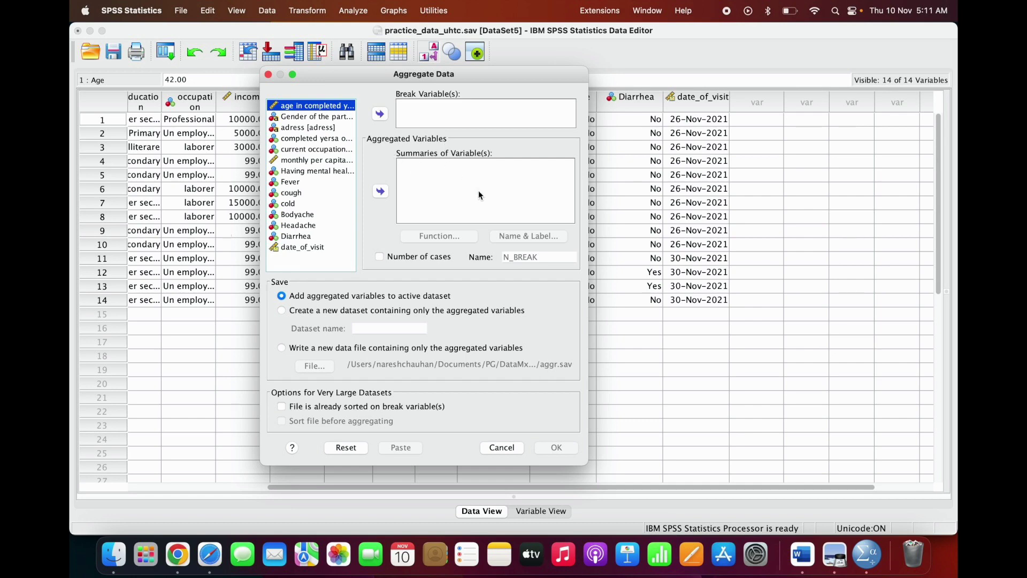
{"action": "left_click", "coordinate": [308, 160]}
{"action": "left_click", "coordinate": [380, 191]}
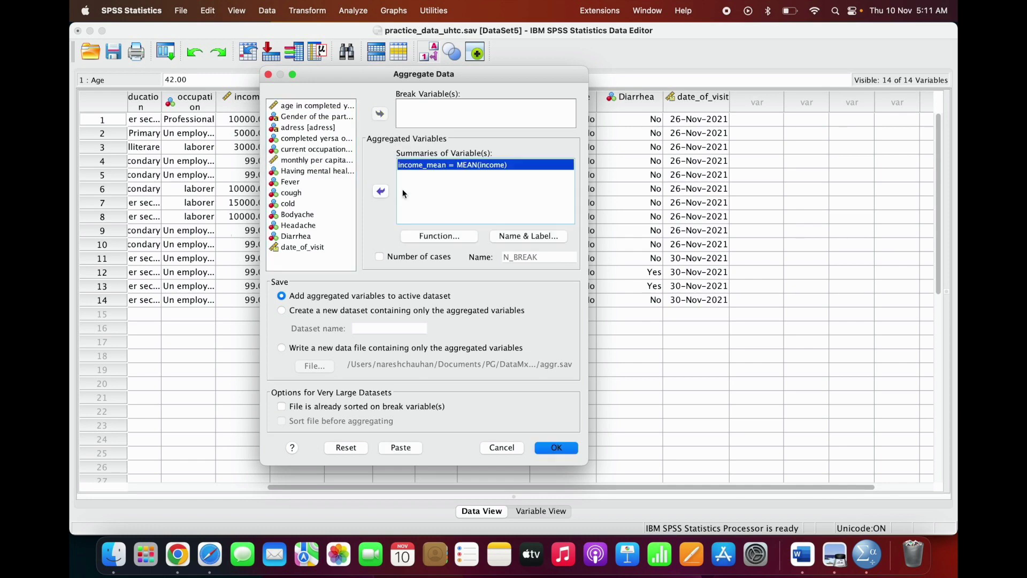
{"action": "left_click", "coordinate": [303, 118]}
{"action": "left_click_drag", "start_coordinate": [332, 120], "coordinate": [412, 115]}
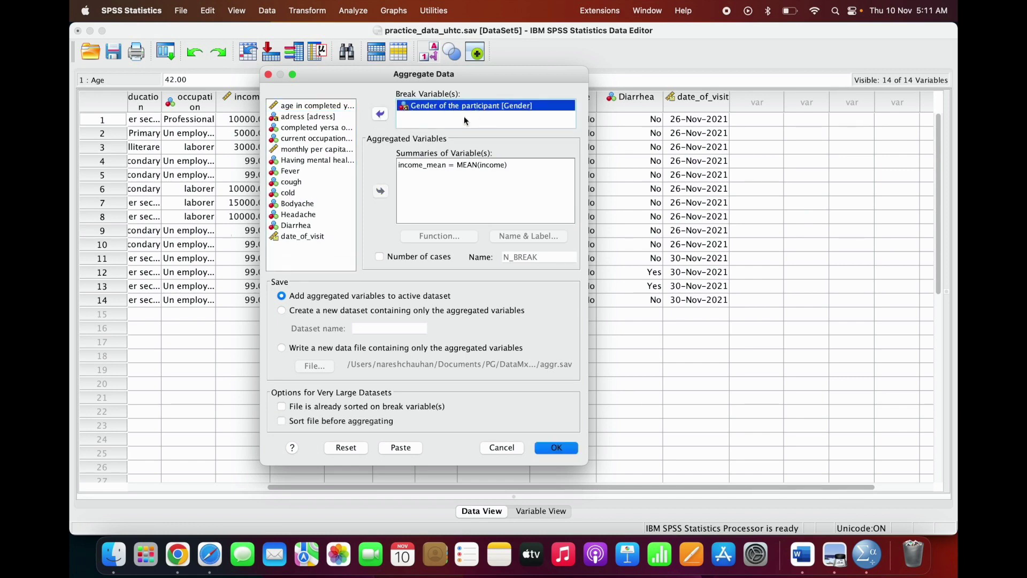
Step: Name the aggregated variable aggregate_income, label it "Income agggragated Gender", and run the aggregation into the active dataset
{"action": "left_click", "coordinate": [443, 166]}
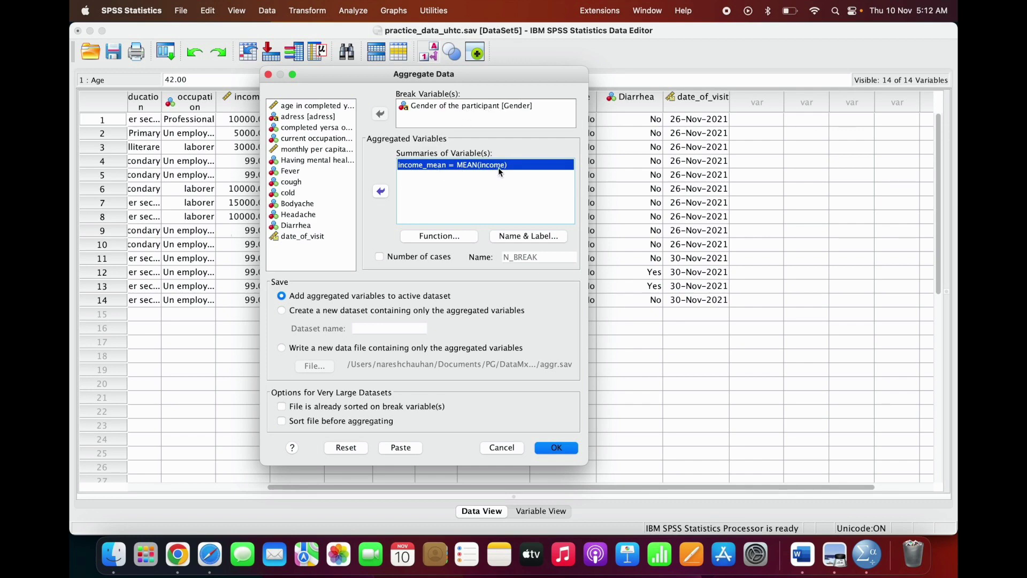
{"action": "left_click", "coordinate": [523, 240]}
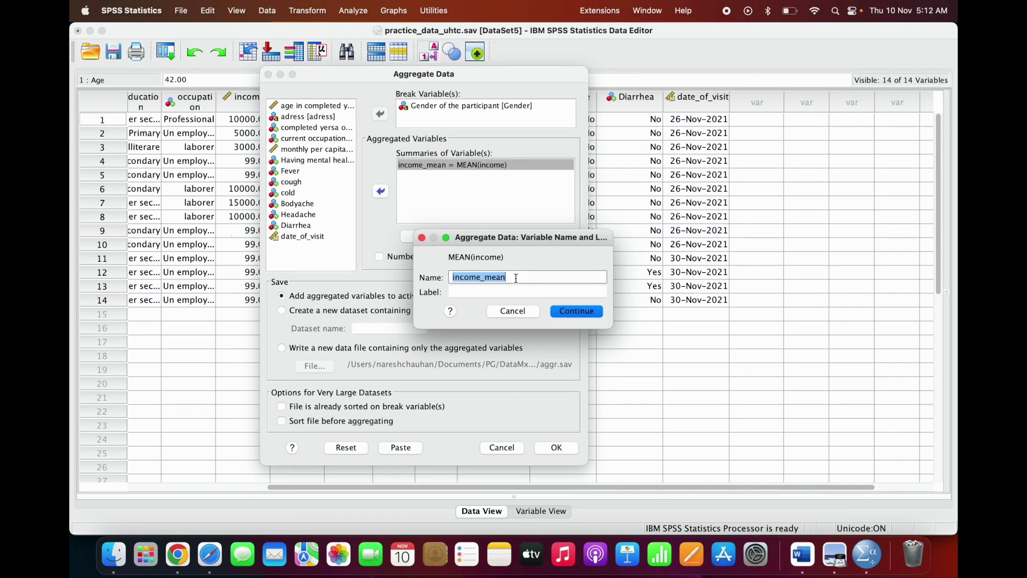
{"action": "type", "text": "aggreagate"}
{"action": "key", "text": "BackSpace"}
{"action": "key", "text": "BackSpace"}
{"action": "key", "text": "BackSpace"}
{"action": "key", "text": "BackSpace"}
{"action": "key", "text": "BackSpace"}
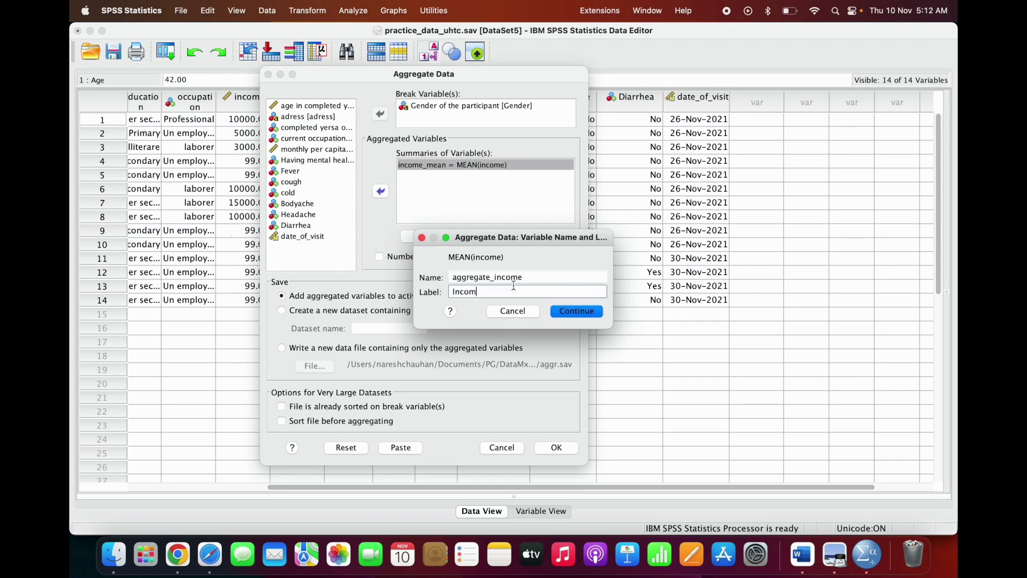
{"action": "type", "text": "e aggragated Gender"}
{"action": "left_click", "coordinate": [563, 315]}
{"action": "left_click", "coordinate": [552, 450]}
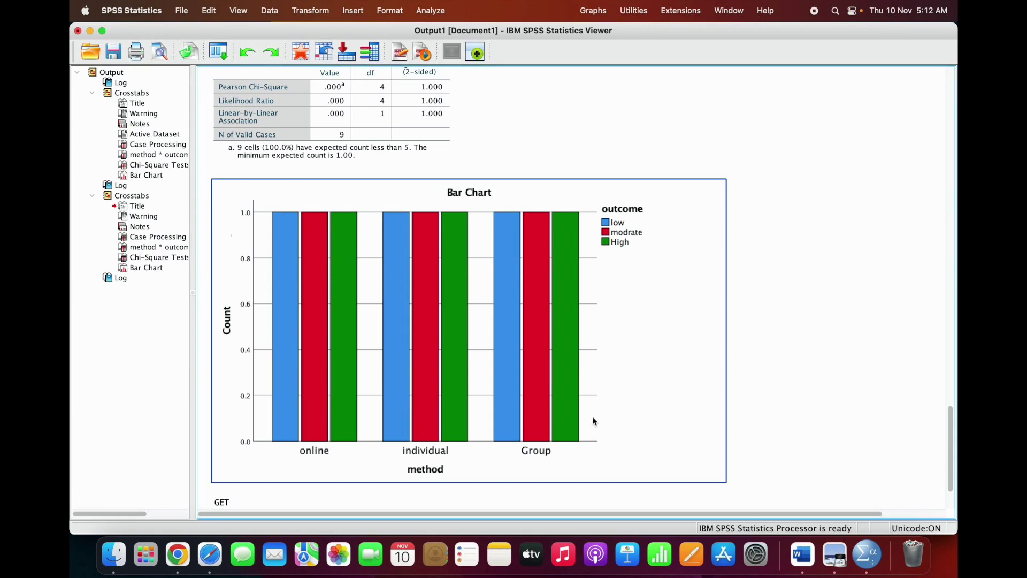
Step: Review the AGGREGATE log in the output, then return to practice_data_uhtc.sav and compare the aggregate_income column with Gender
{"action": "scroll", "coordinate": [595, 422], "scroll_direction": "down", "scroll_amount": 3}
{"action": "left_click", "coordinate": [761, 468]}
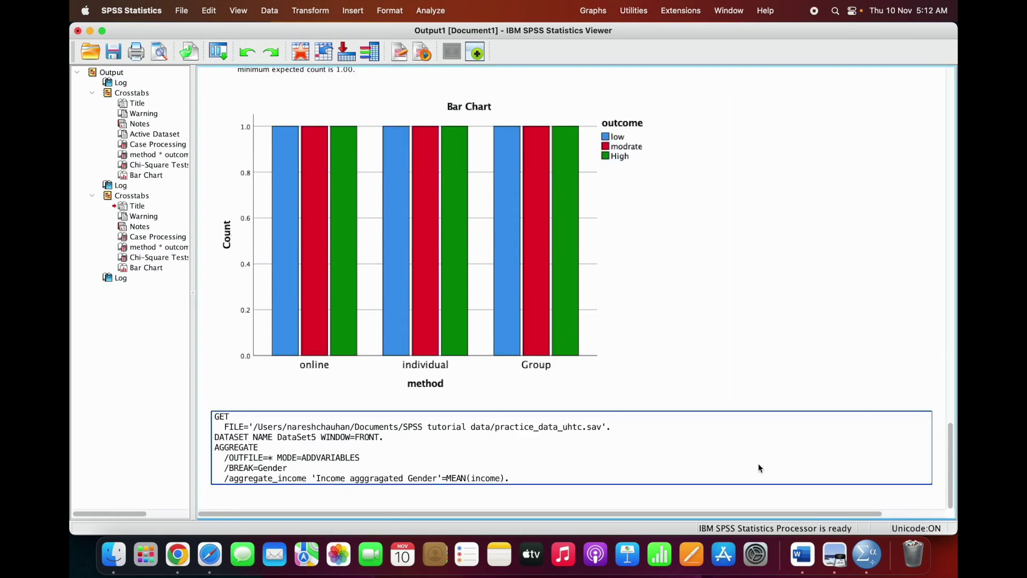
{"action": "left_click", "coordinate": [672, 375]}
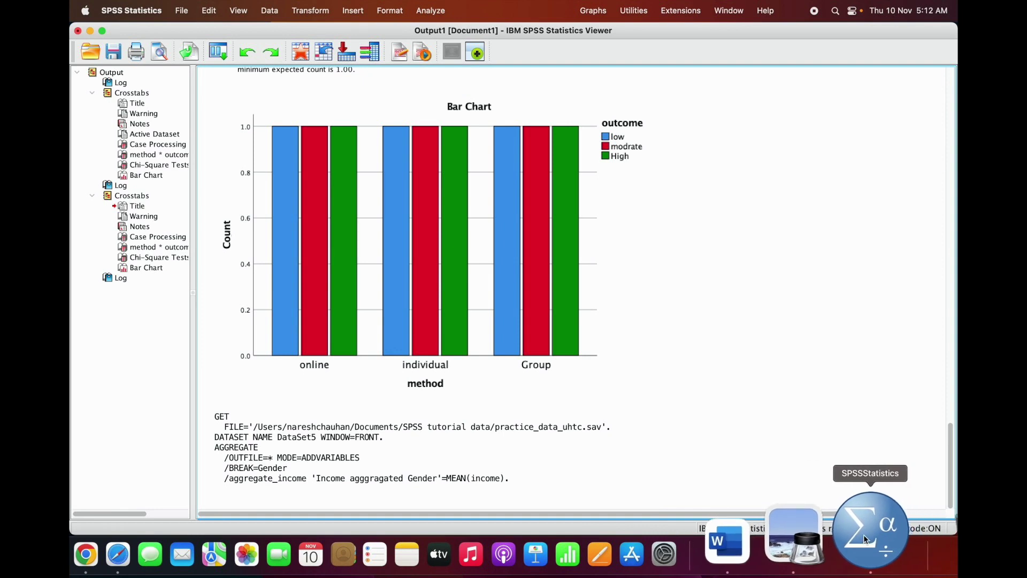
{"action": "left_click", "coordinate": [729, 11]}
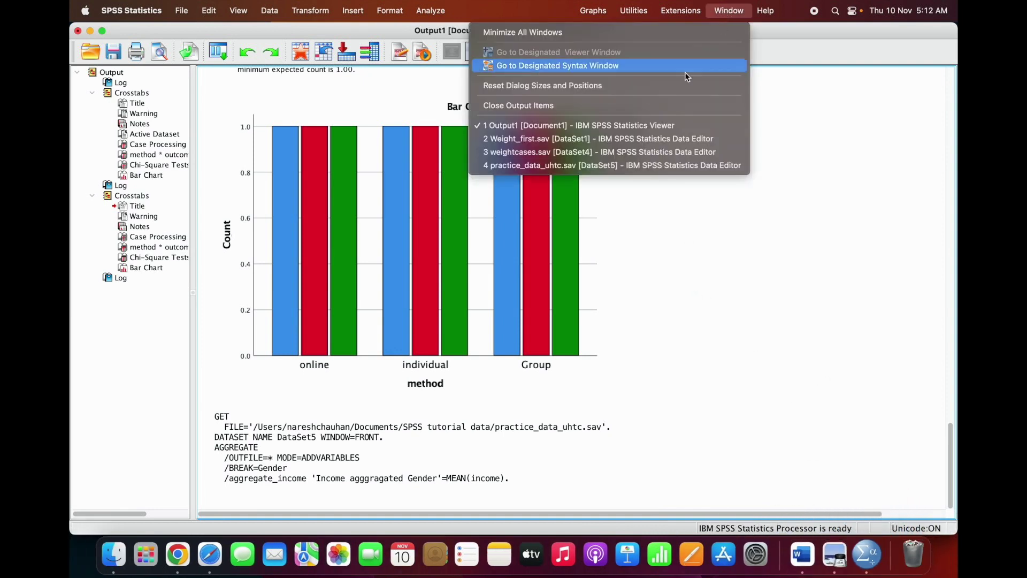
{"action": "left_click", "coordinate": [564, 166]}
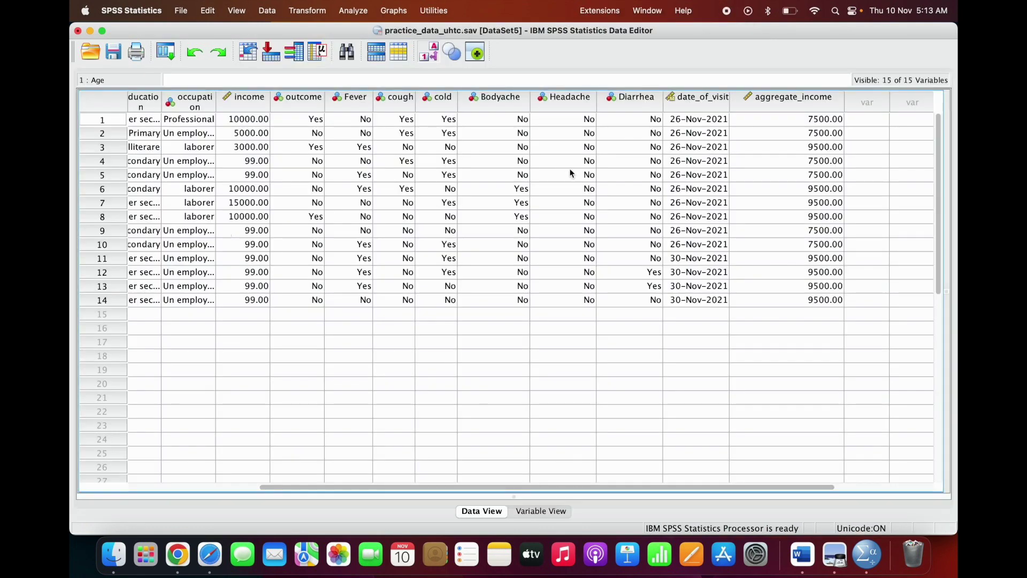
{"action": "left_click_drag", "start_coordinate": [544, 485], "coordinate": [622, 485]}
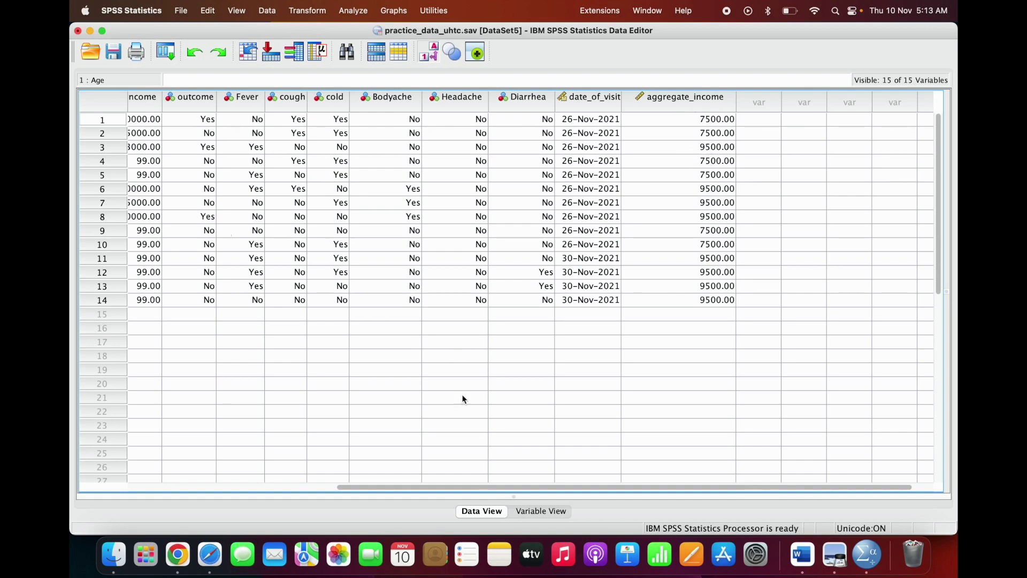
{"action": "left_click_drag", "start_coordinate": [451, 487], "coordinate": [269, 491]}
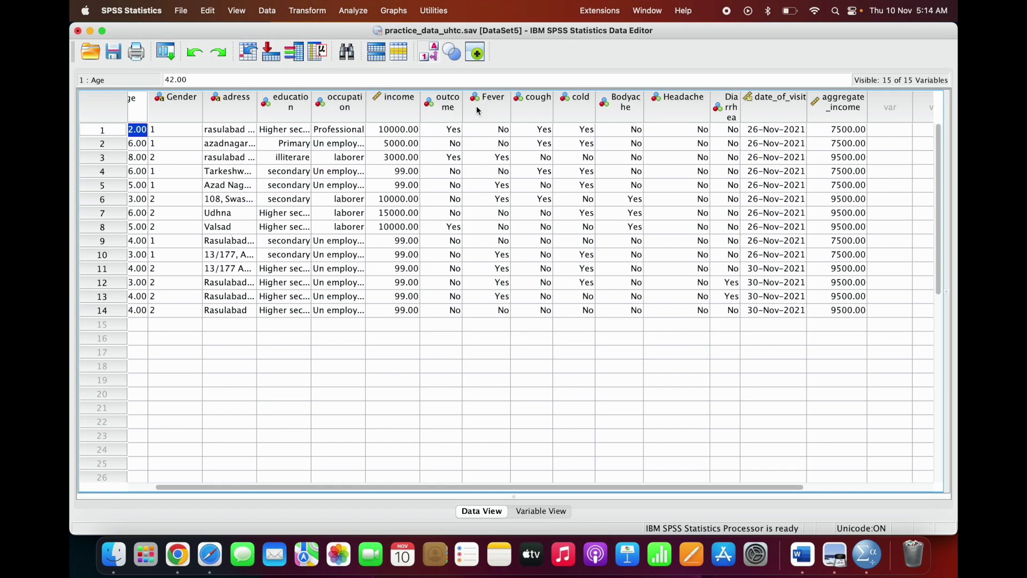
{"action": "left_click_drag", "start_coordinate": [488, 491], "coordinate": [480, 487]}
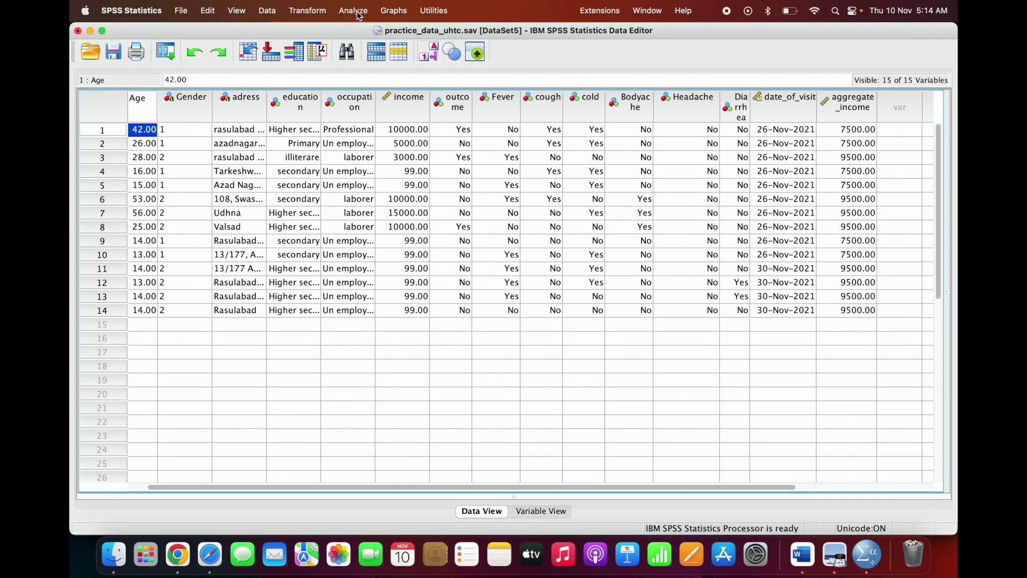
Step: Rerun the Aggregate with current occupation added as a second break variable, overwriting the existing aggregate_income variable
{"action": "left_click", "coordinate": [271, 14]}
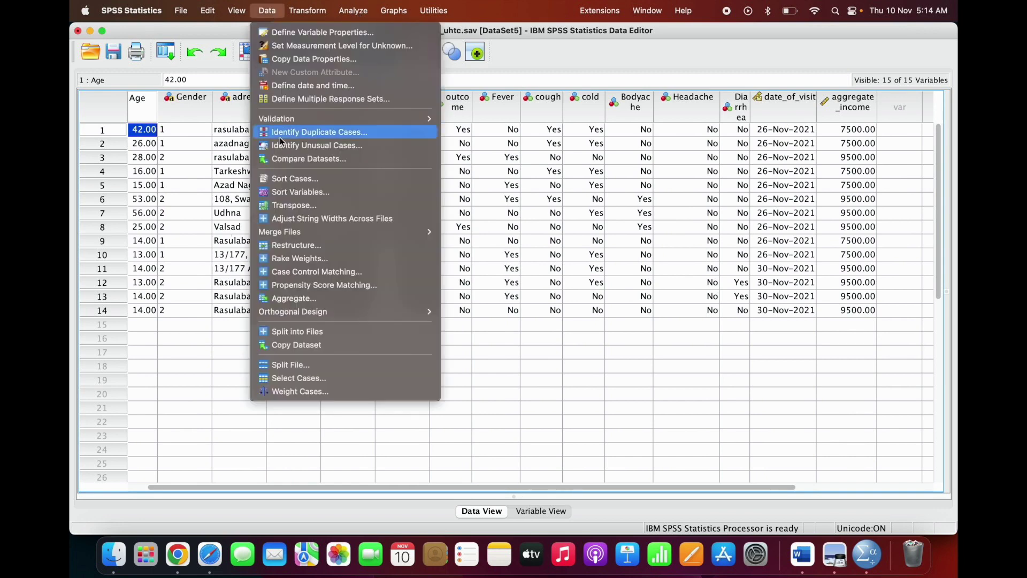
{"action": "left_click", "coordinate": [317, 299]}
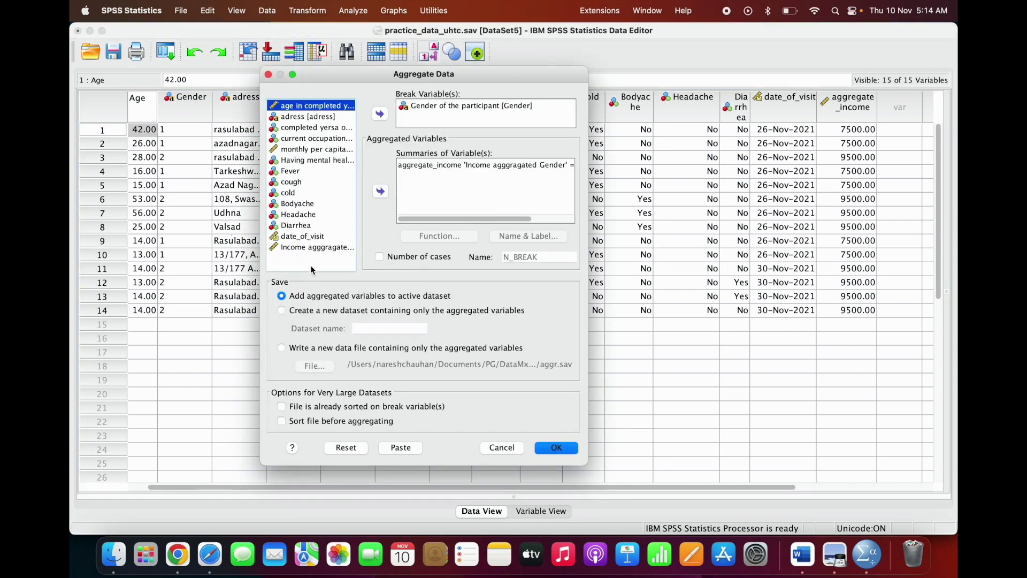
{"action": "left_click", "coordinate": [372, 158]}
{"action": "left_click", "coordinate": [446, 131]}
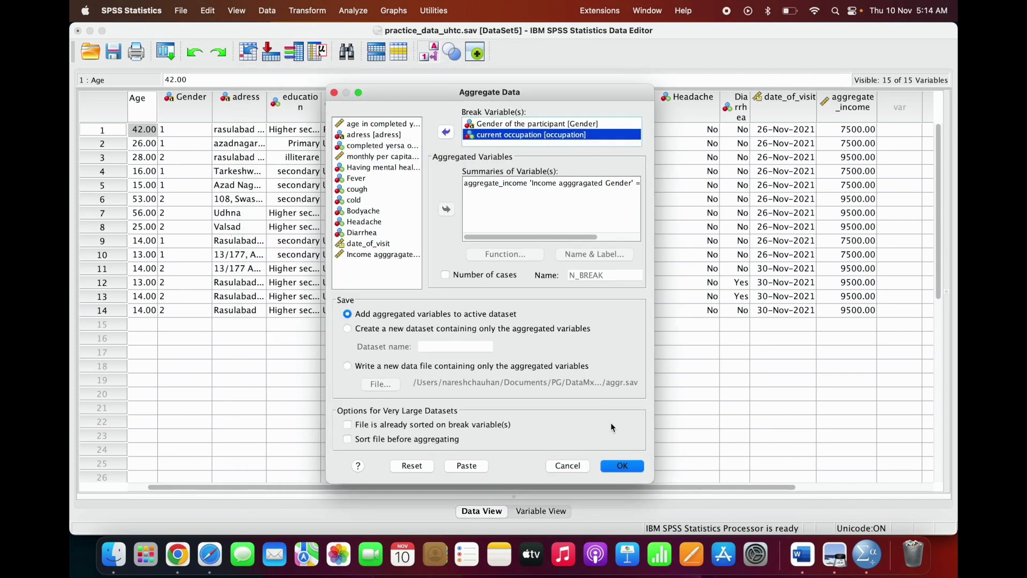
{"action": "left_click", "coordinate": [625, 465]}
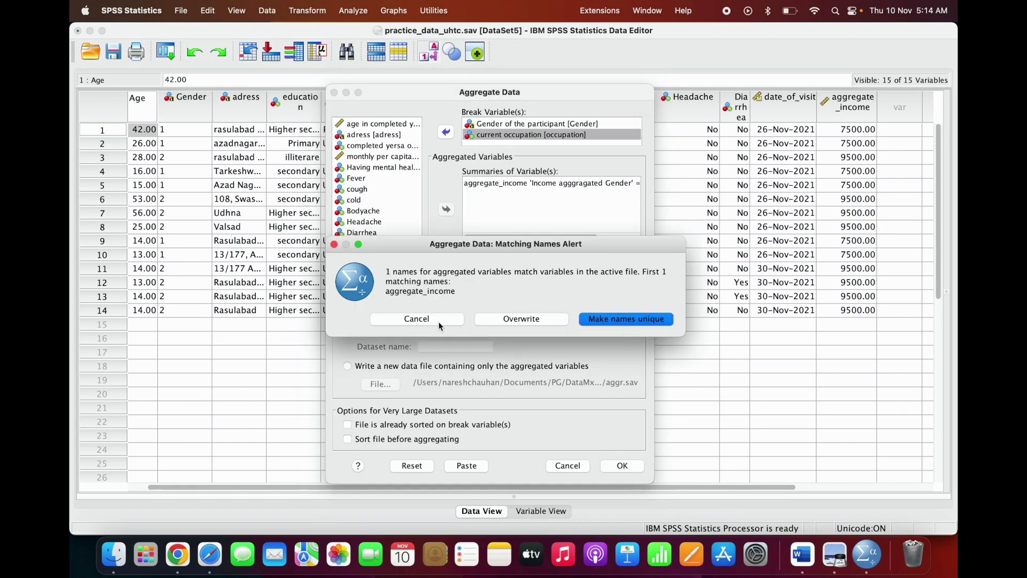
{"action": "left_click", "coordinate": [522, 320]}
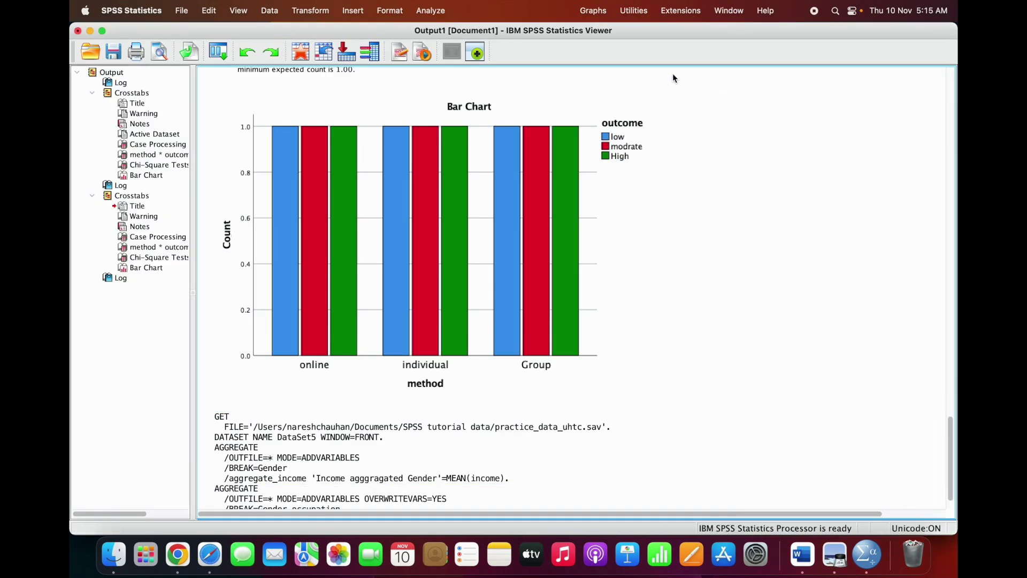
Step: Return to practice_data_uhtc.sav and check the codes behind the occupation categories by switching value labels off and on again
{"action": "left_click", "coordinate": [729, 10]}
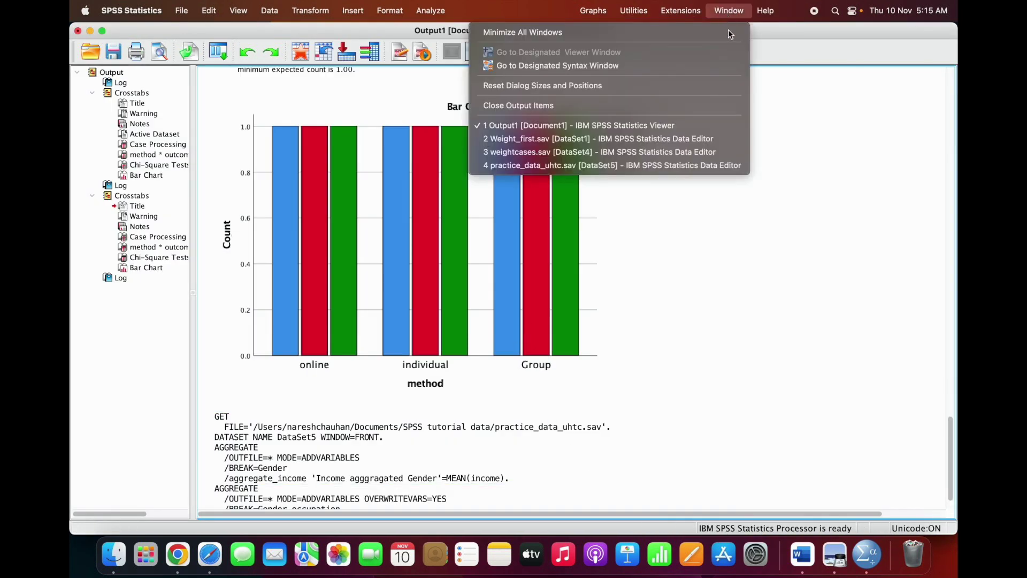
{"action": "left_click", "coordinate": [673, 165]}
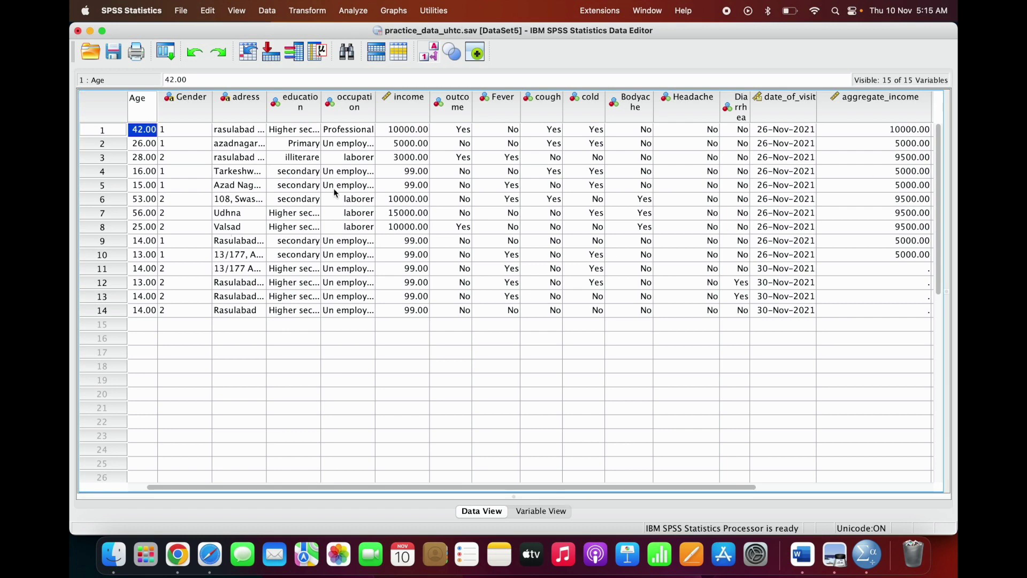
{"action": "left_click", "coordinate": [431, 54]}
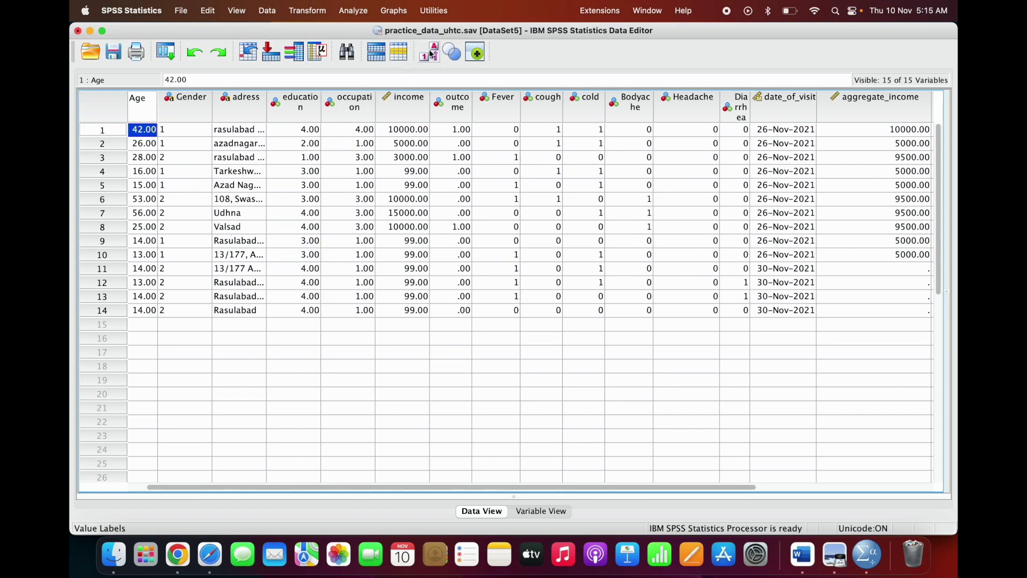
{"action": "left_click", "coordinate": [432, 54]}
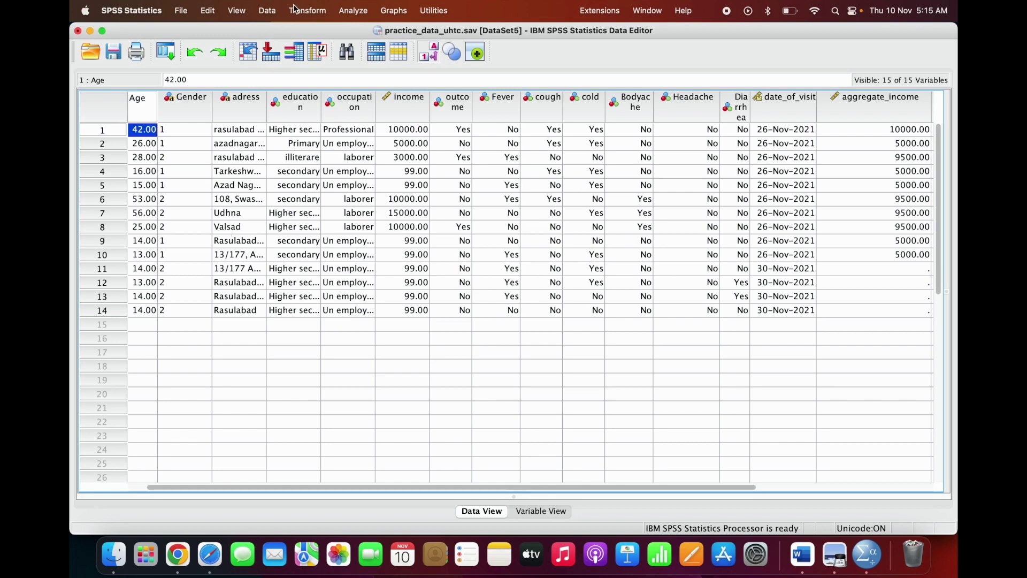
Step: Change the income summary function to Median and run the Aggregate by Gender and occupation, adding income_median to the active dataset
{"action": "left_click", "coordinate": [268, 11]}
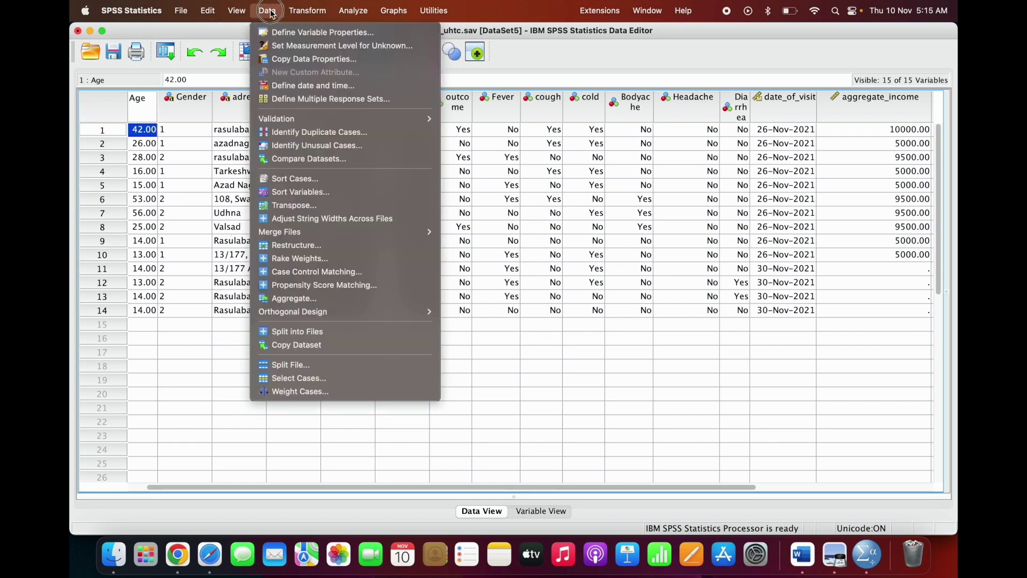
{"action": "left_click", "coordinate": [301, 298]}
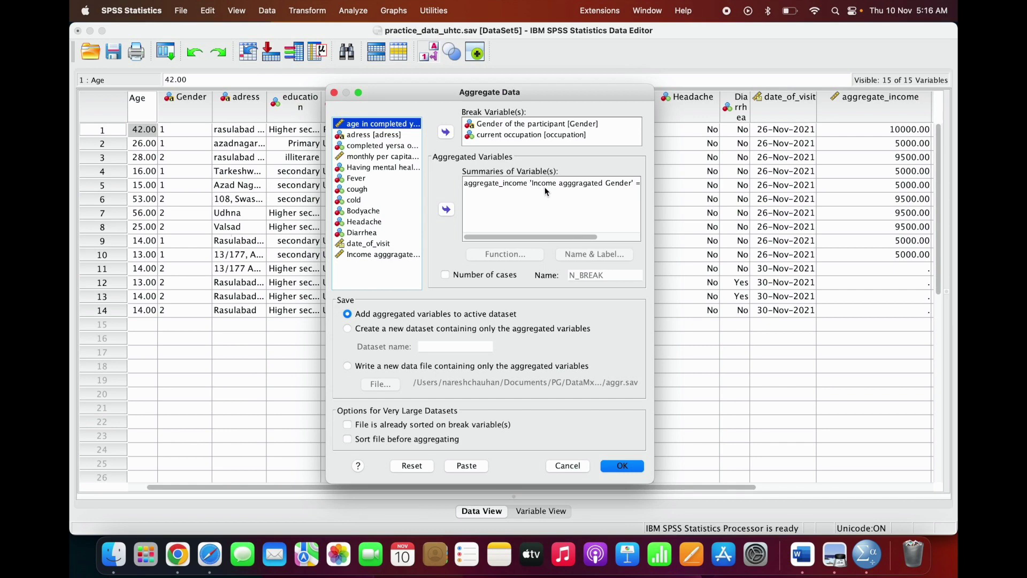
{"action": "left_click", "coordinate": [545, 187]}
{"action": "left_click", "coordinate": [503, 253]}
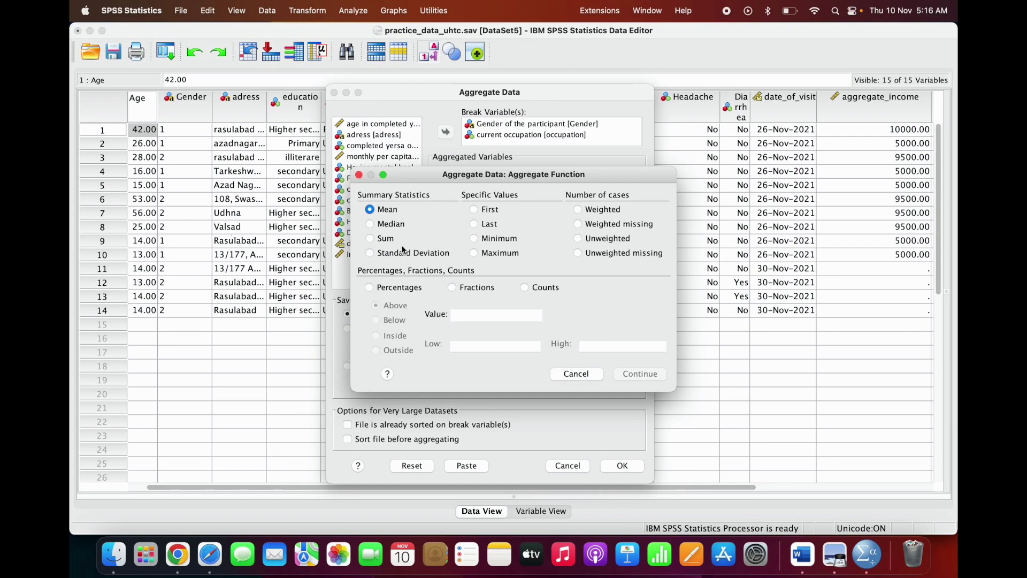
{"action": "left_click", "coordinate": [383, 225]}
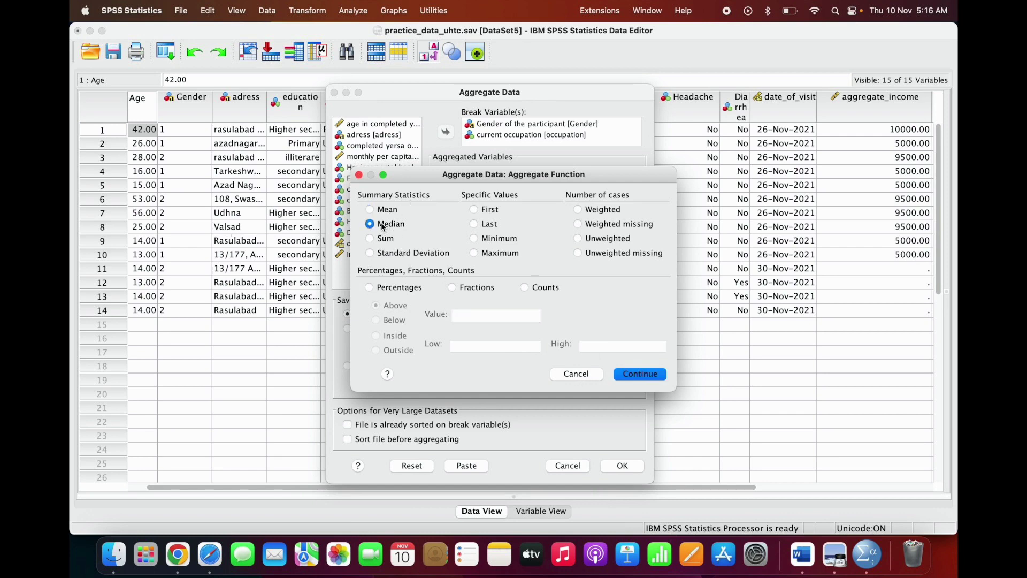
{"action": "left_click", "coordinate": [630, 375]}
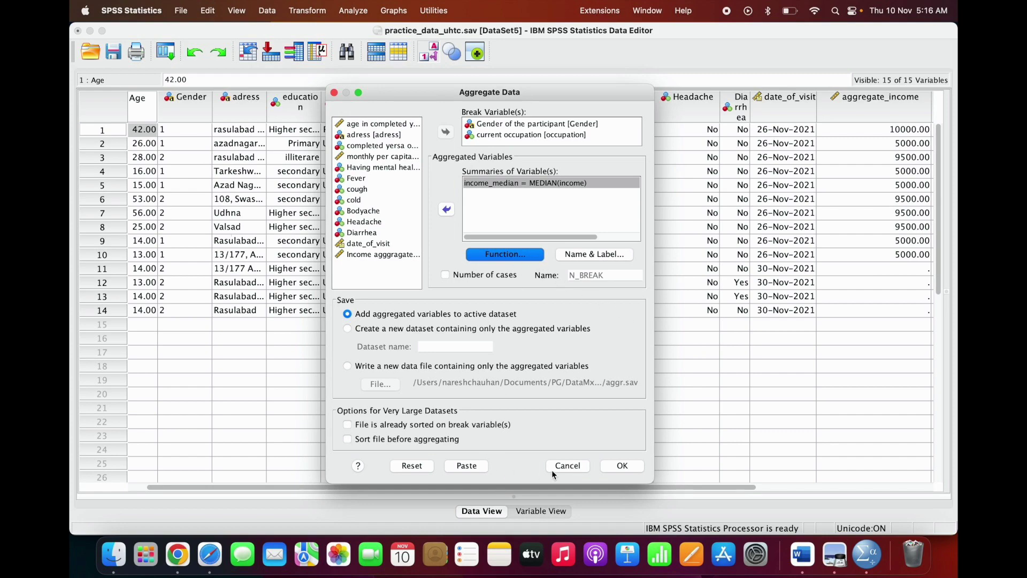
{"action": "left_click", "coordinate": [605, 465]}
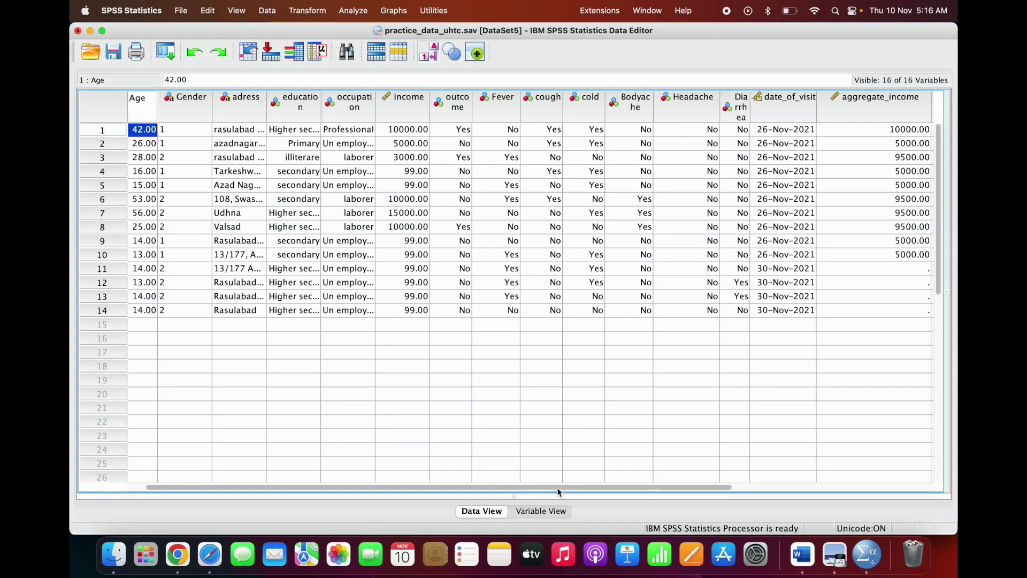
{"action": "left_click_drag", "start_coordinate": [558, 491], "coordinate": [679, 474]}
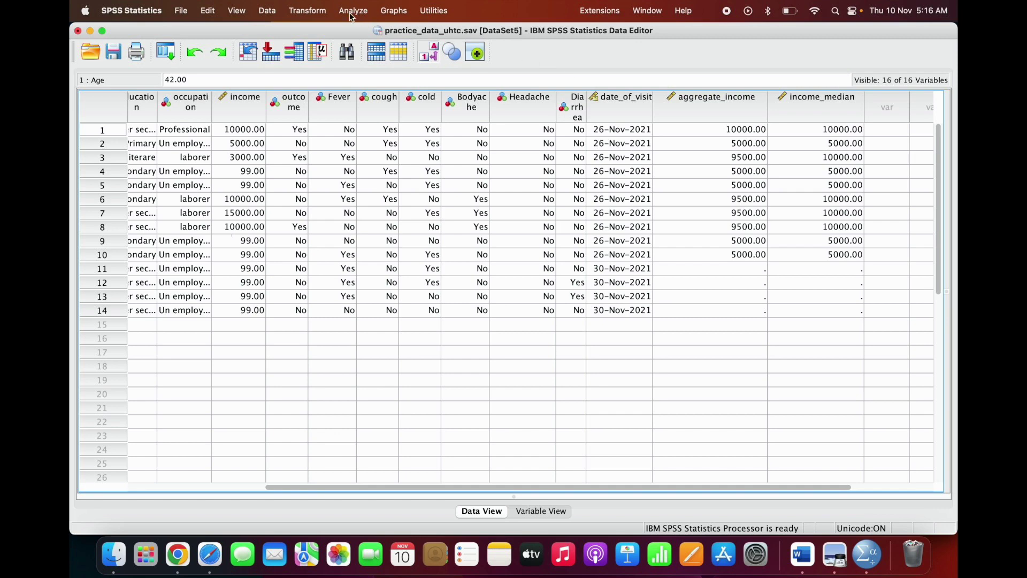
Step: Change the income summary function to Minimum and run the Aggregate by Gender and occupation, adding the result to the active dataset
{"action": "left_click", "coordinate": [267, 11]}
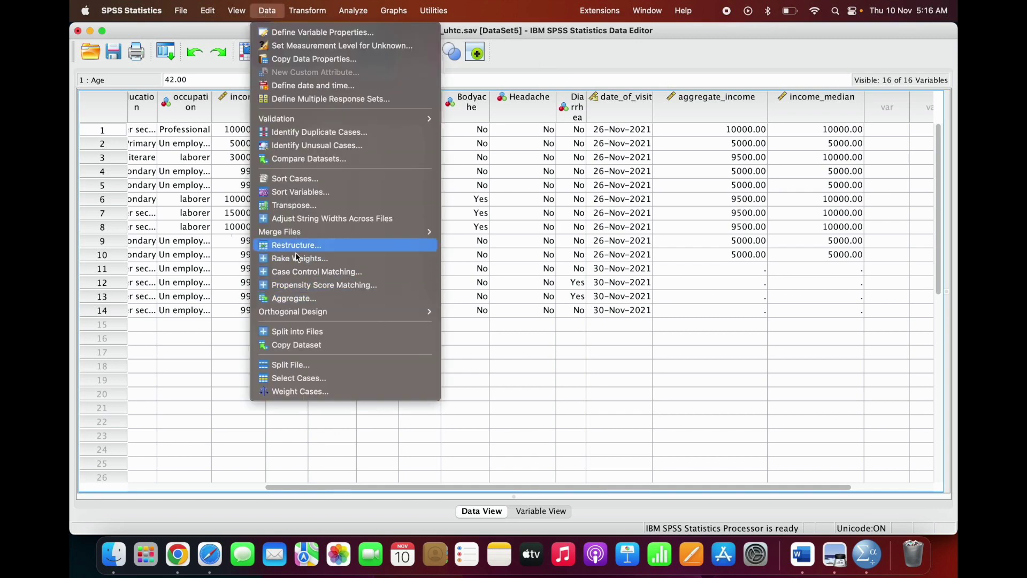
{"action": "left_click", "coordinate": [307, 298]}
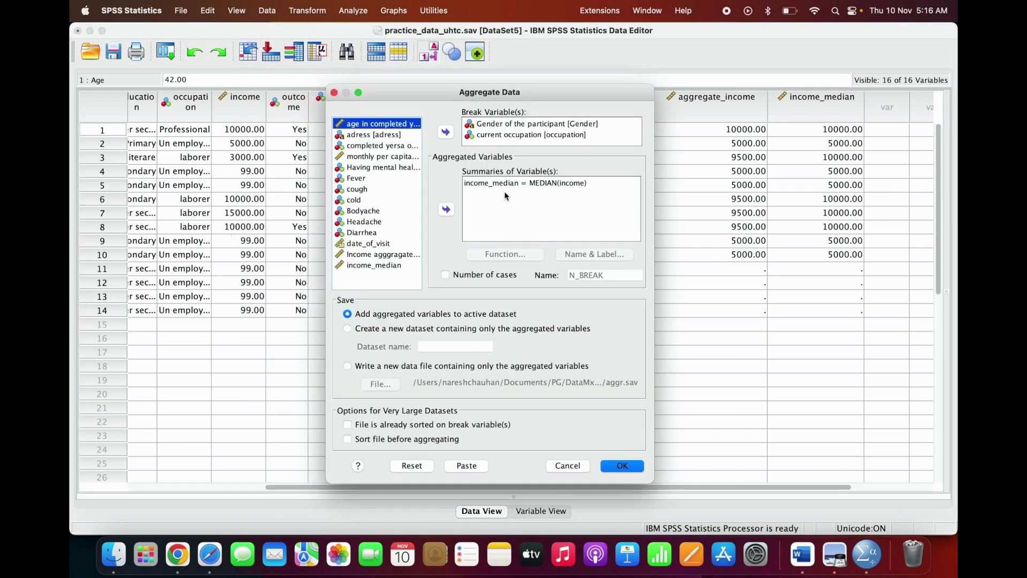
{"action": "left_click", "coordinate": [509, 184]}
{"action": "left_click", "coordinate": [506, 254]}
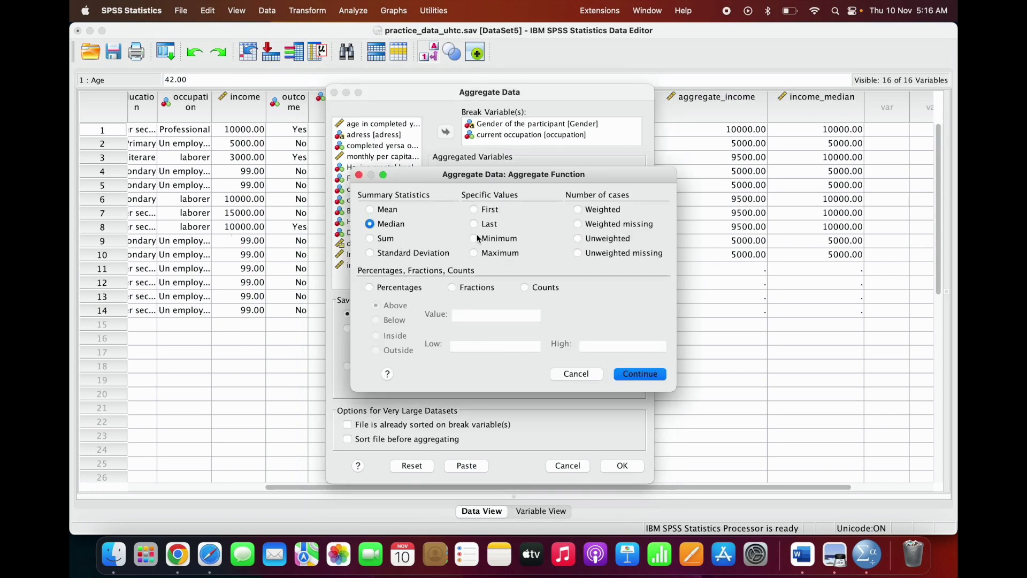
{"action": "left_click", "coordinate": [475, 239]}
{"action": "left_click", "coordinate": [655, 376]}
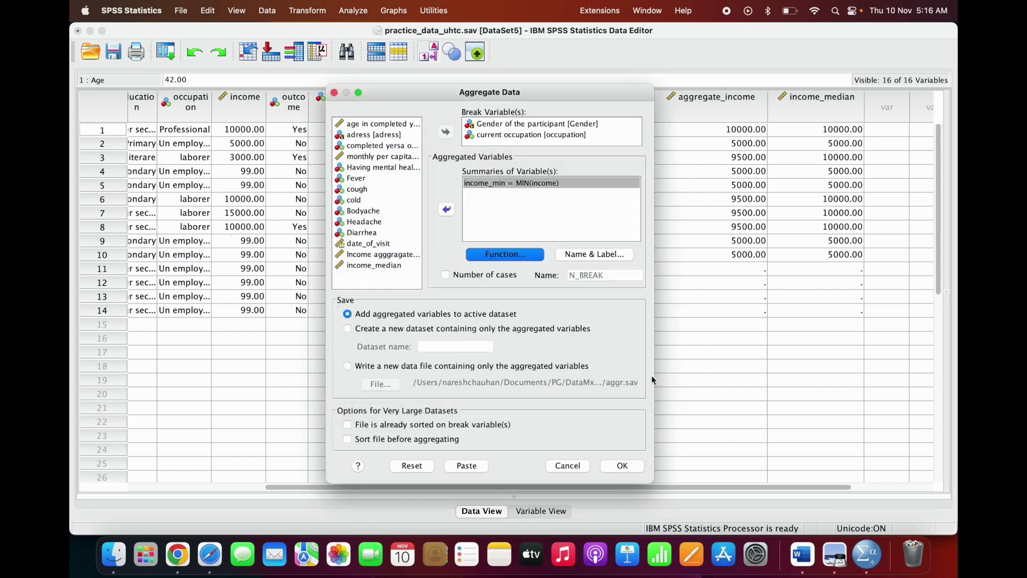
{"action": "key", "text": "Return"}
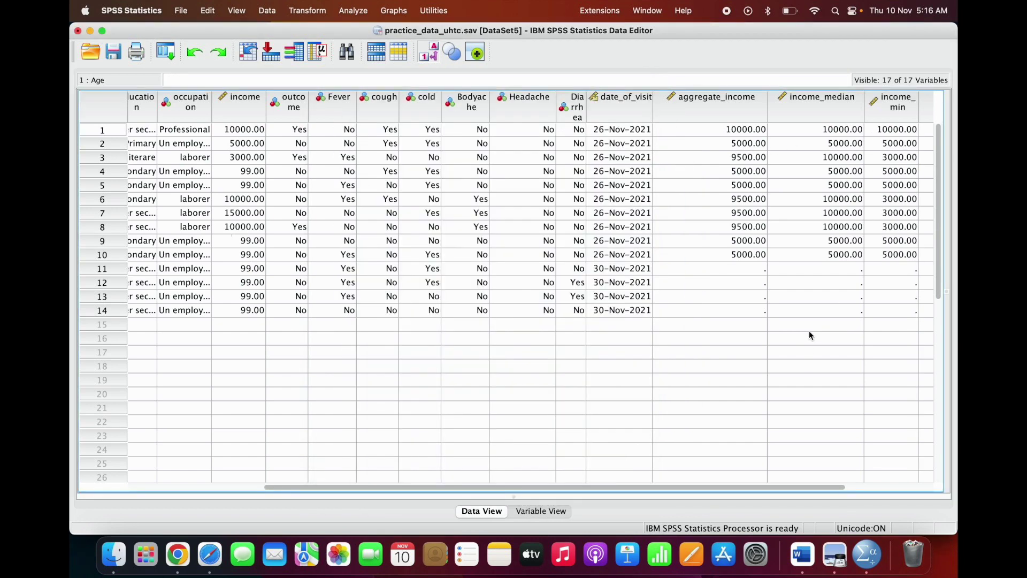
{"action": "left_click_drag", "start_coordinate": [747, 490], "coordinate": [801, 488]}
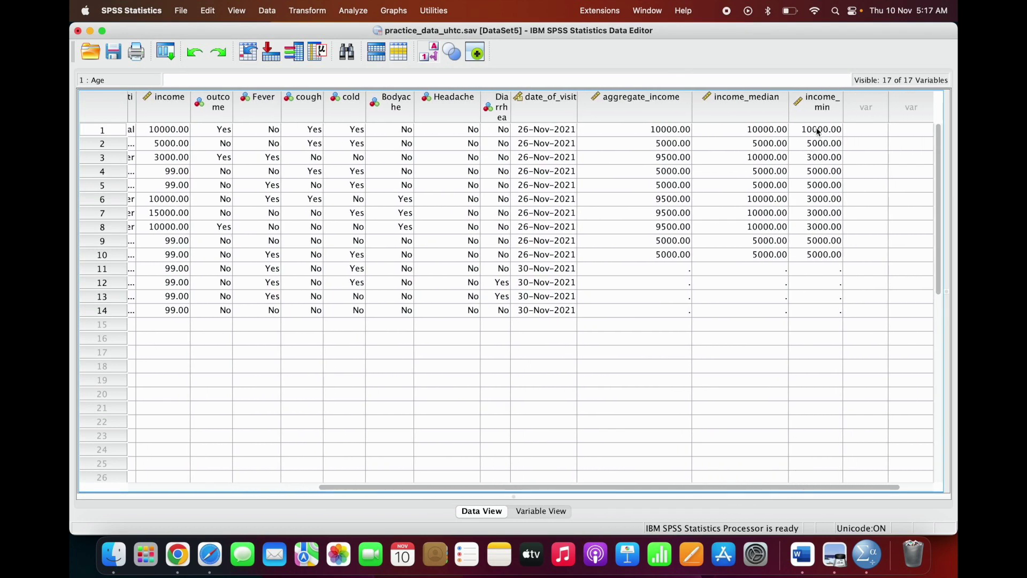
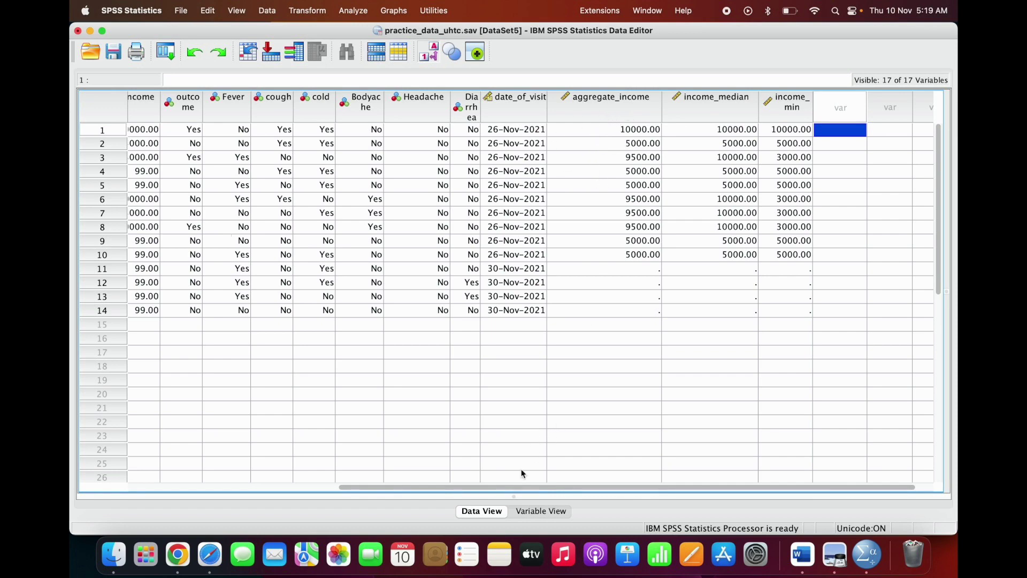
Step: Run the Aggregate by Gender and occupation with the income_n summary, also including the number of cases as N_BREAK
{"action": "left_click_drag", "start_coordinate": [518, 488], "coordinate": [463, 486]}
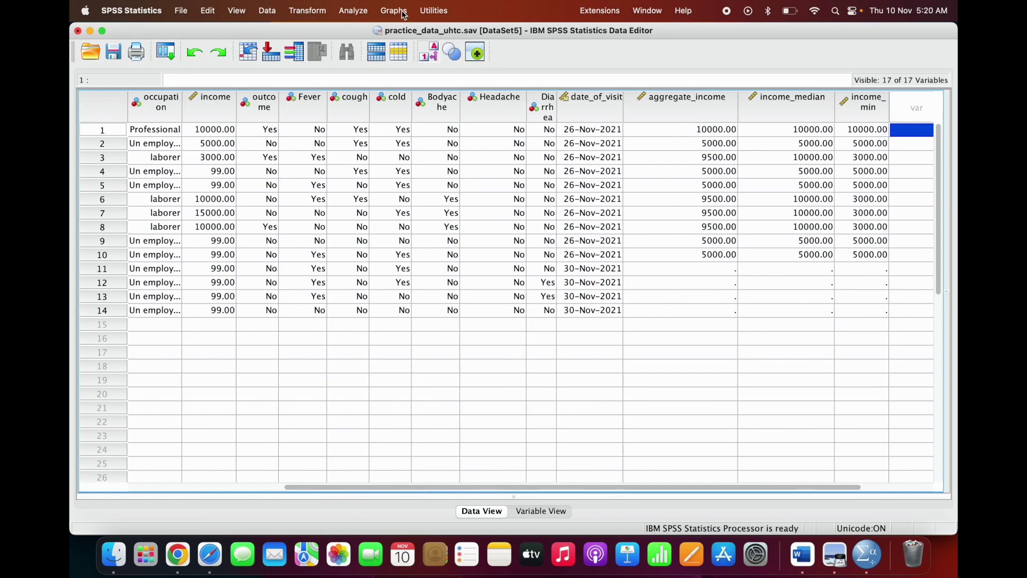
{"action": "left_click", "coordinate": [264, 13]}
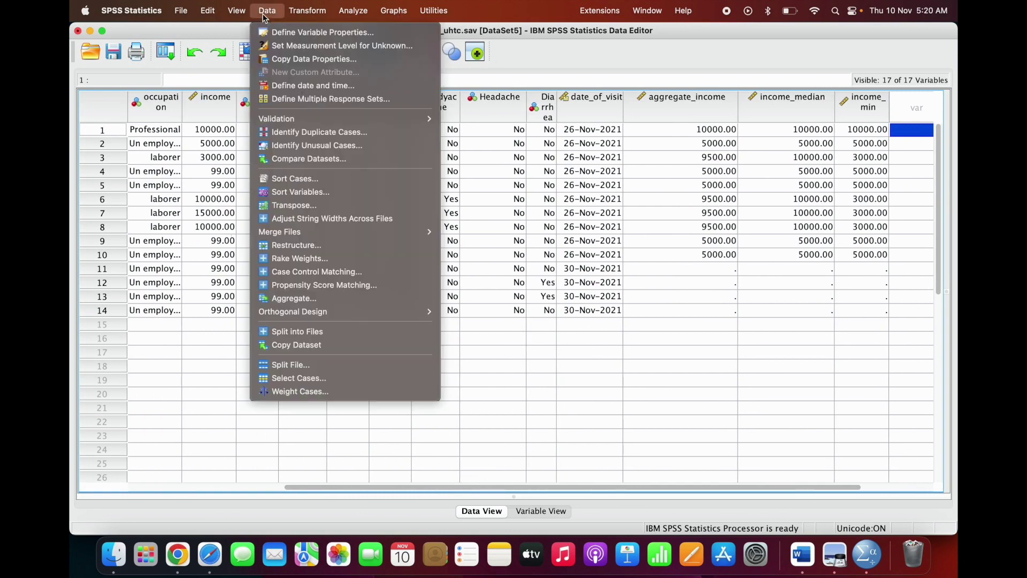
{"action": "left_click", "coordinate": [311, 301]}
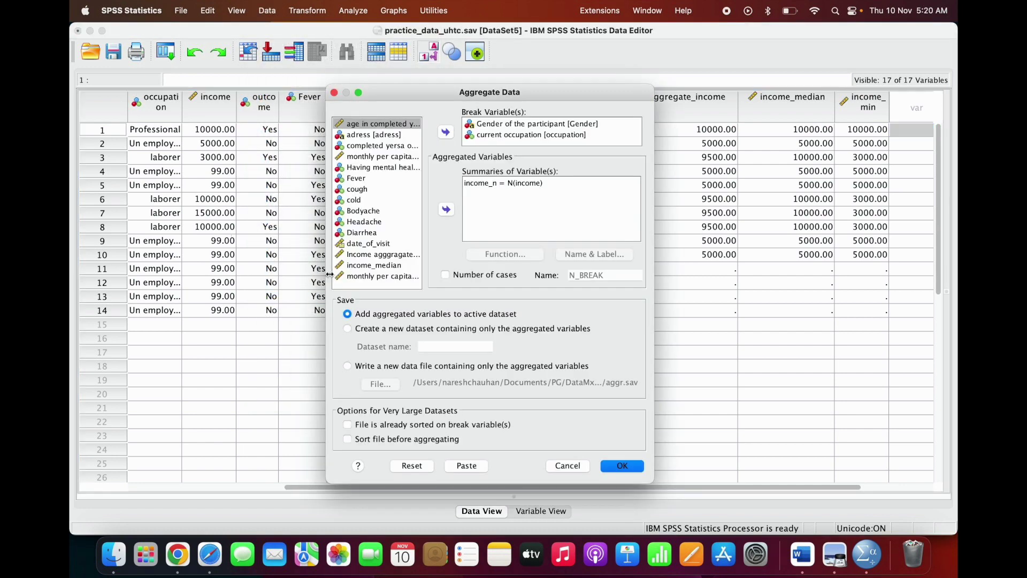
{"action": "left_click", "coordinate": [515, 184]}
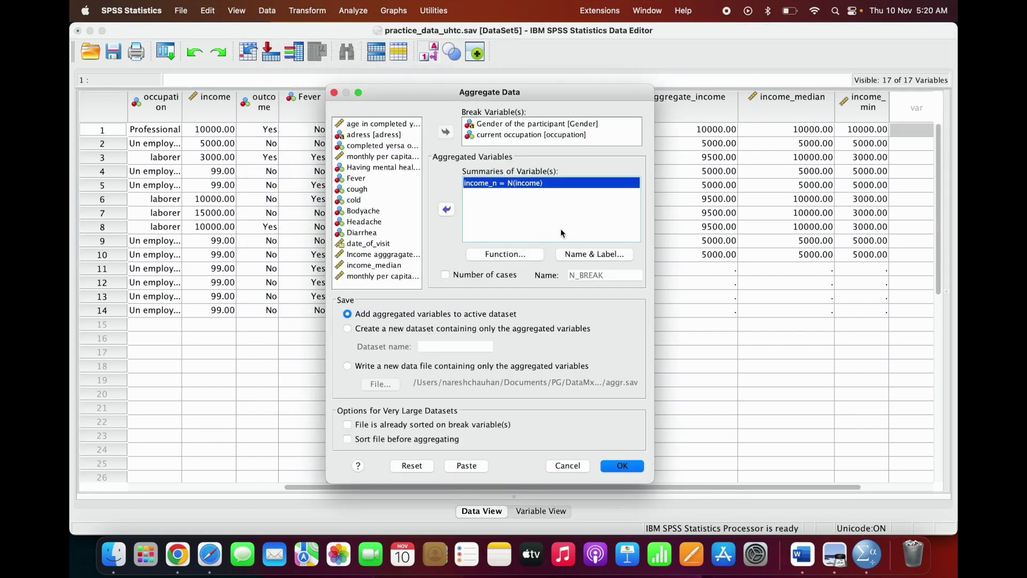
{"action": "left_click", "coordinate": [445, 275]}
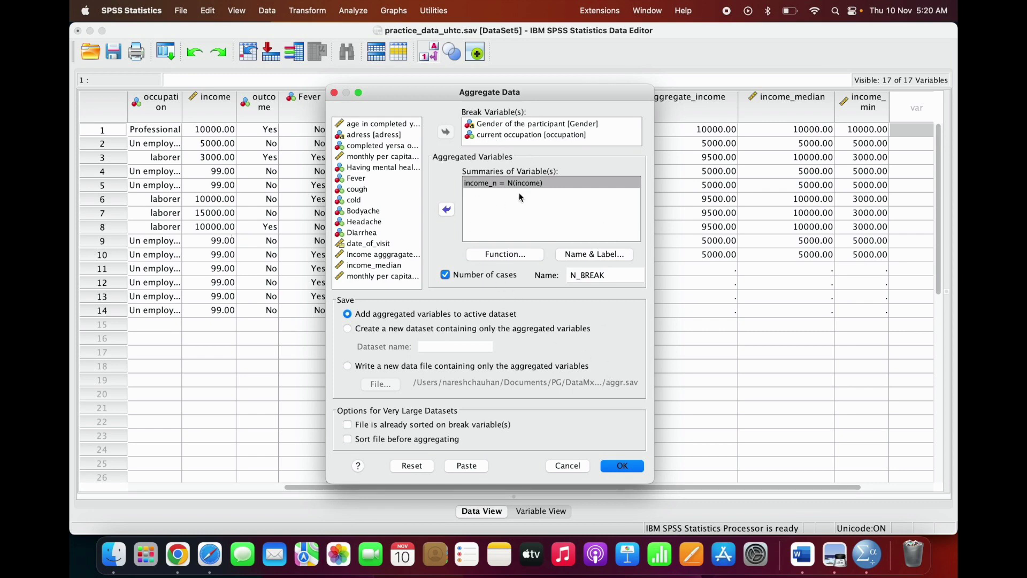
{"action": "left_click", "coordinate": [623, 465]}
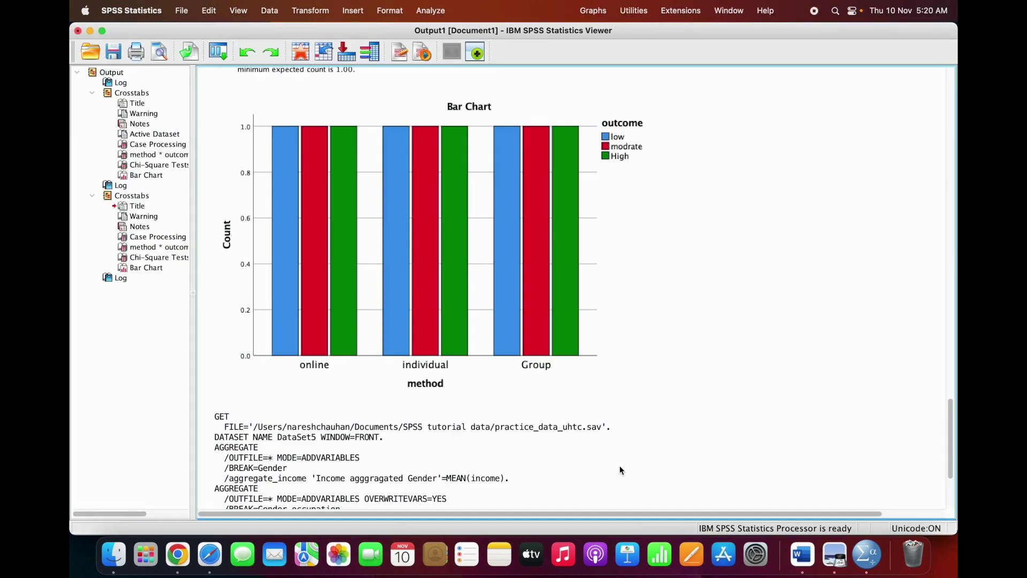
Step: Return to practice_data_uhtc.sav and compare the income_n and N_BREAK columns with the Gender, occupation and income values
{"action": "left_click", "coordinate": [729, 11]}
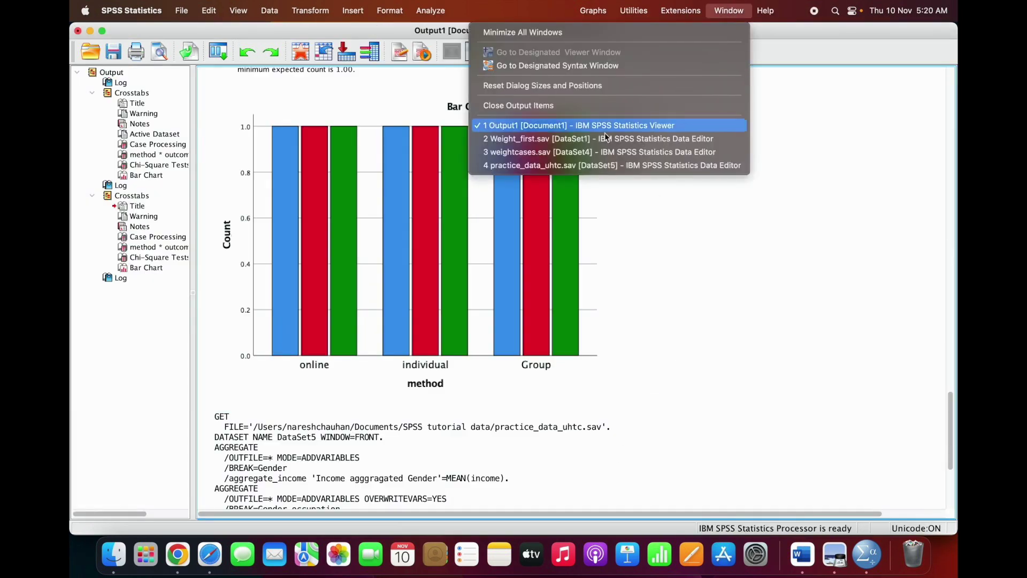
{"action": "left_click", "coordinate": [593, 166]}
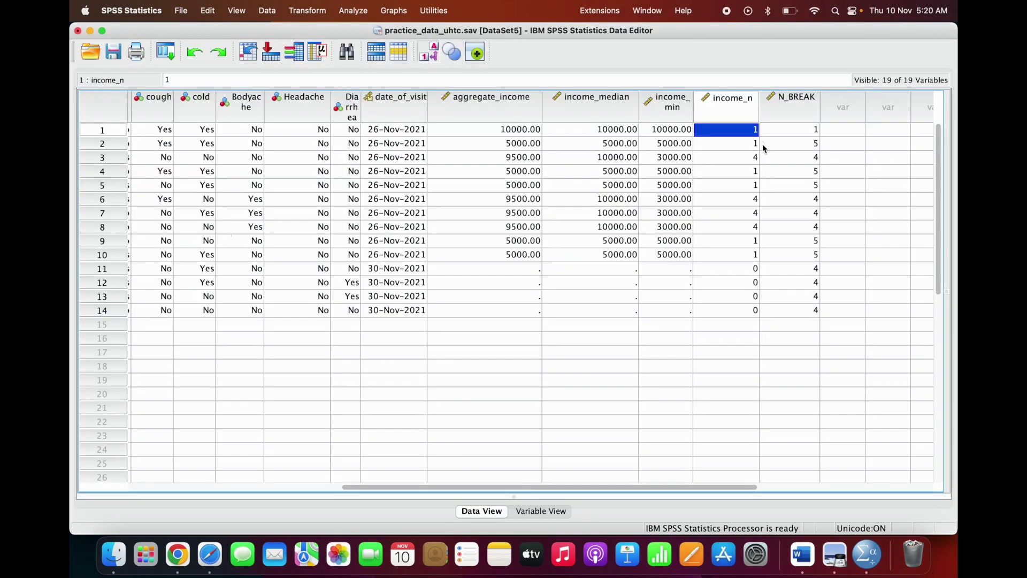
{"action": "left_click", "coordinate": [809, 145]}
{"action": "scroll", "coordinate": [589, 146], "scroll_direction": "left", "scroll_amount": 10}
{"action": "left_click", "coordinate": [370, 144]}
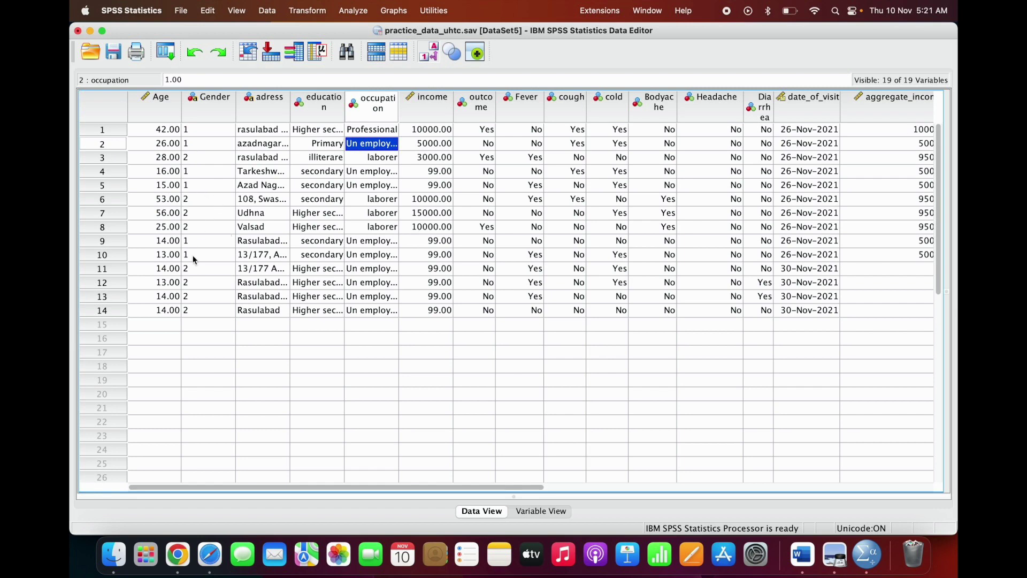
{"action": "left_click_drag", "start_coordinate": [364, 487], "coordinate": [584, 490]}
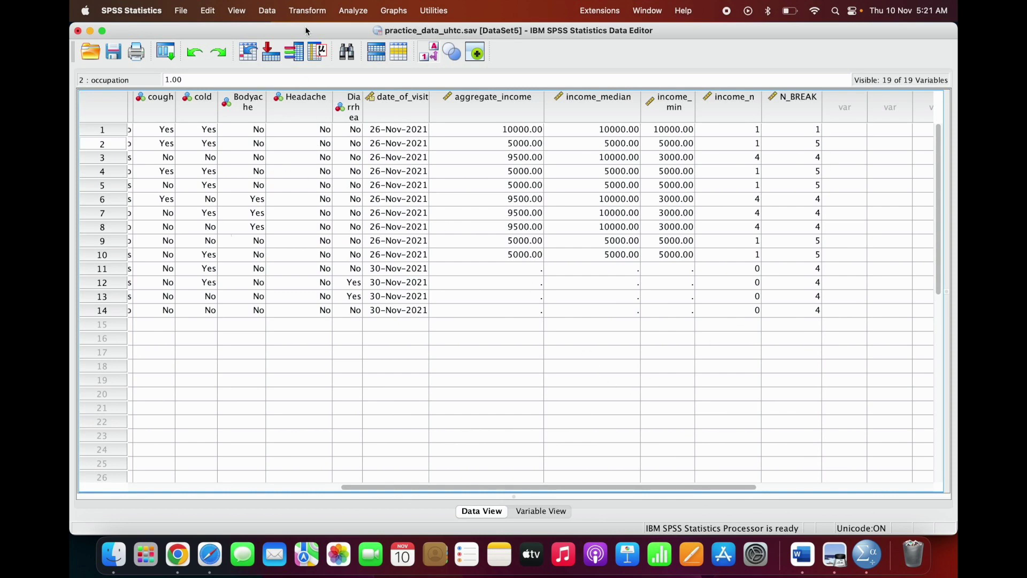
Step: Change the income summary function to the percentage above 3000 and run the Aggregate, making the matching case-count name unique
{"action": "left_click", "coordinate": [273, 12]}
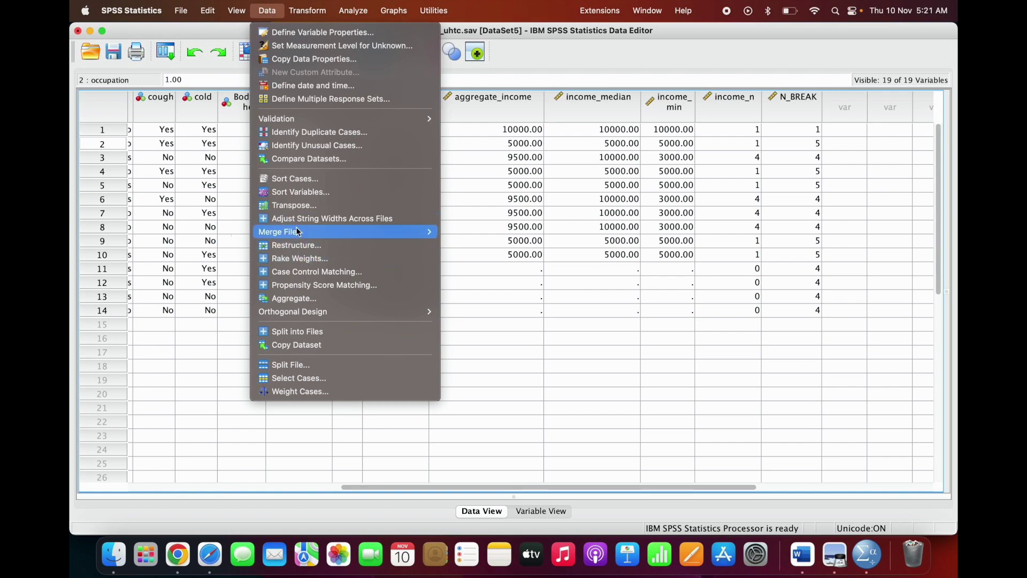
{"action": "left_click", "coordinate": [298, 299]}
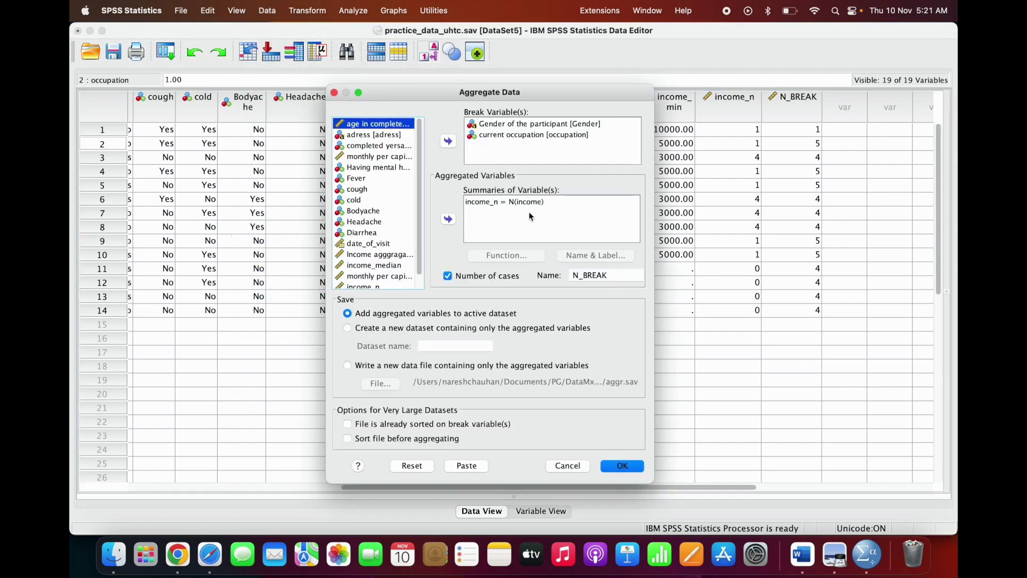
{"action": "left_click", "coordinate": [488, 202]}
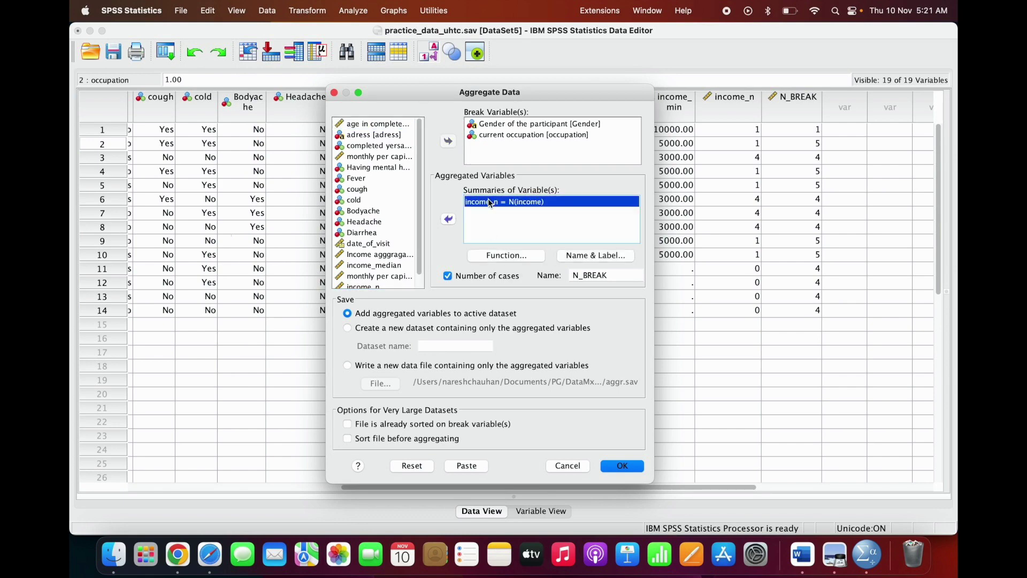
{"action": "left_click", "coordinate": [484, 261]}
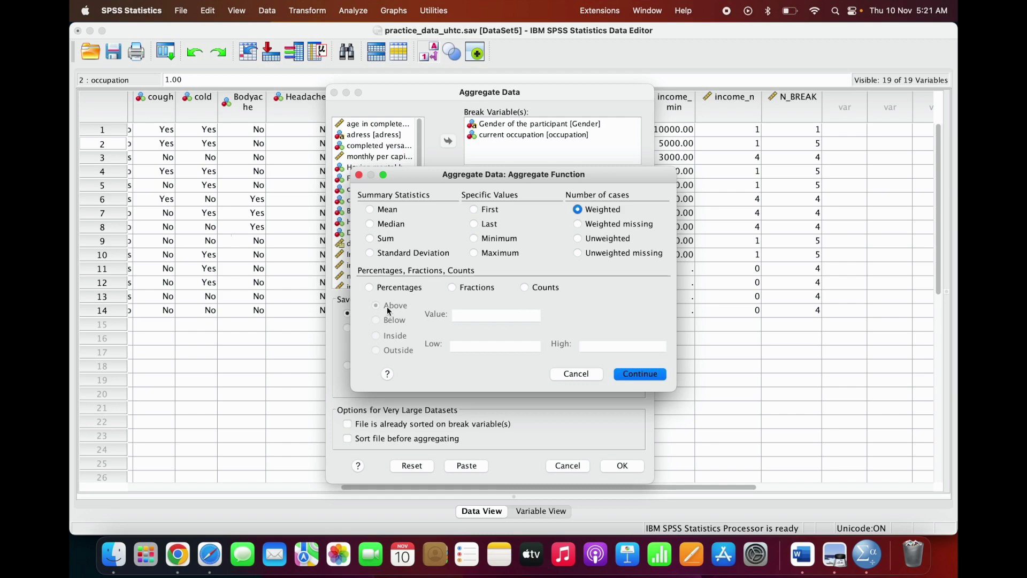
{"action": "left_click", "coordinate": [371, 289]}
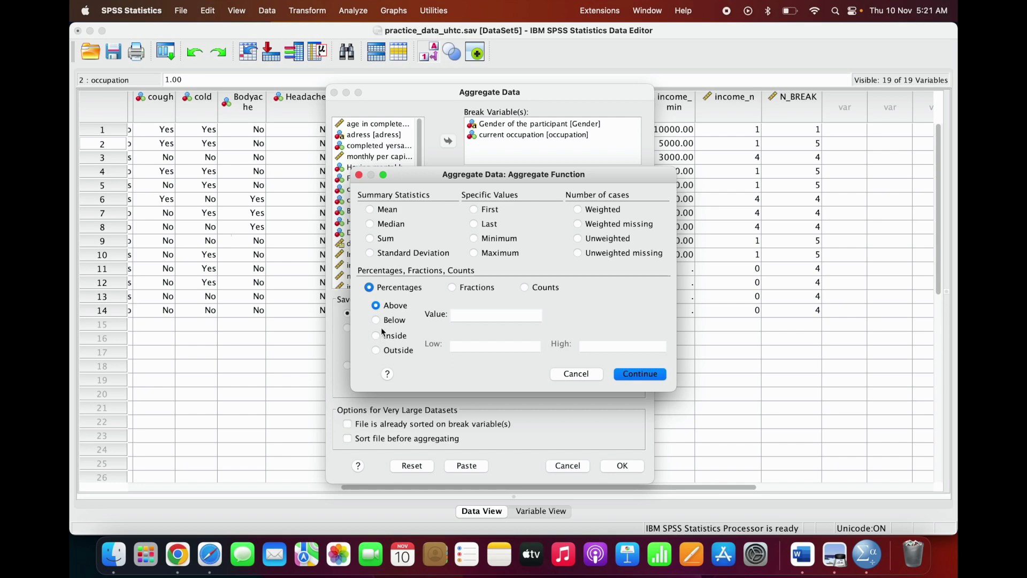
{"action": "left_click", "coordinate": [485, 317]}
{"action": "type", "text": "3000"}
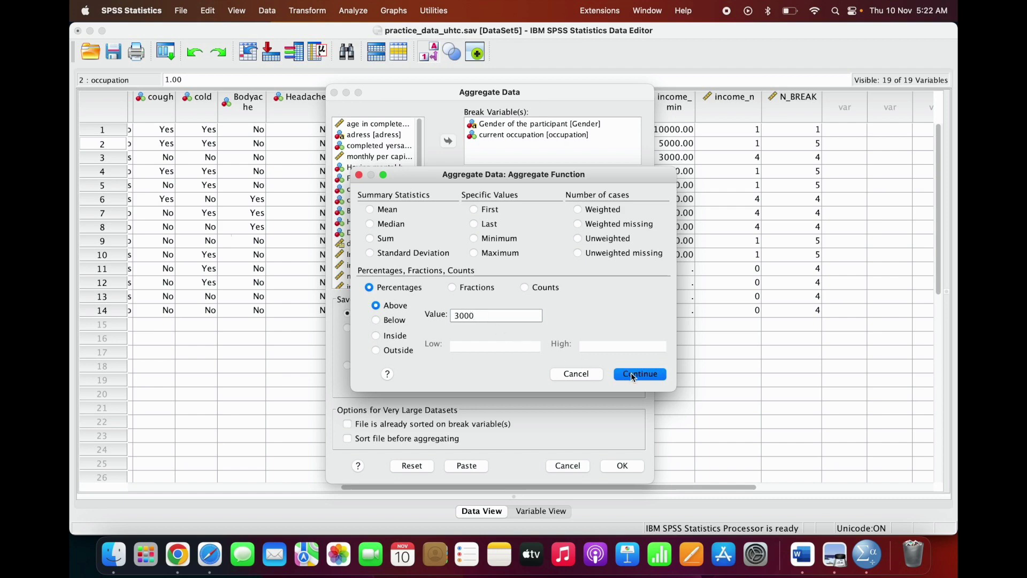
{"action": "left_click", "coordinate": [633, 374]}
{"action": "left_click", "coordinate": [620, 465]}
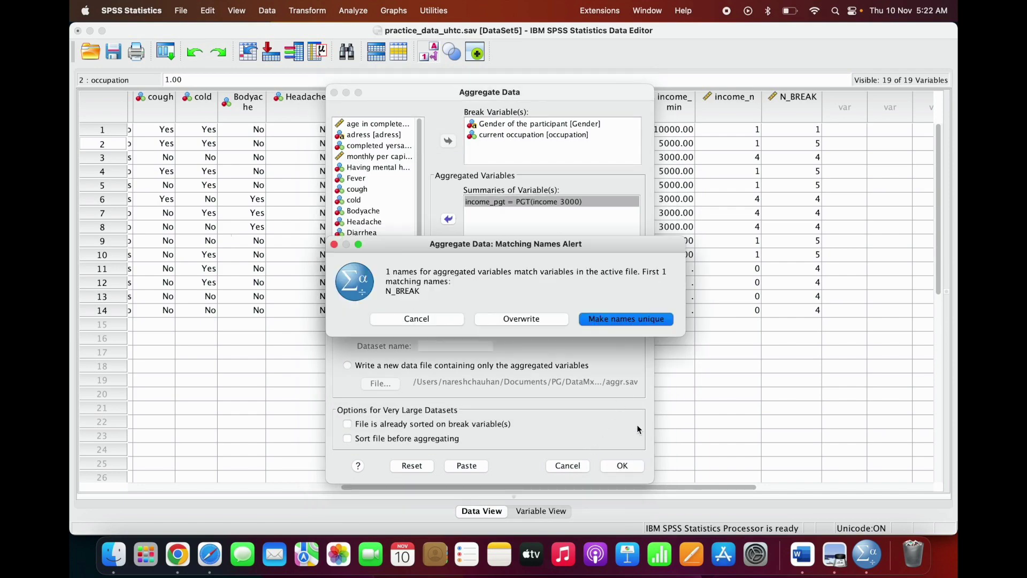
{"action": "left_click", "coordinate": [616, 323]}
Step: Compare the income_pgt percentages with the Gender, occupation and income values across the dataset
{"action": "left_click_drag", "start_coordinate": [452, 488], "coordinate": [381, 491]}
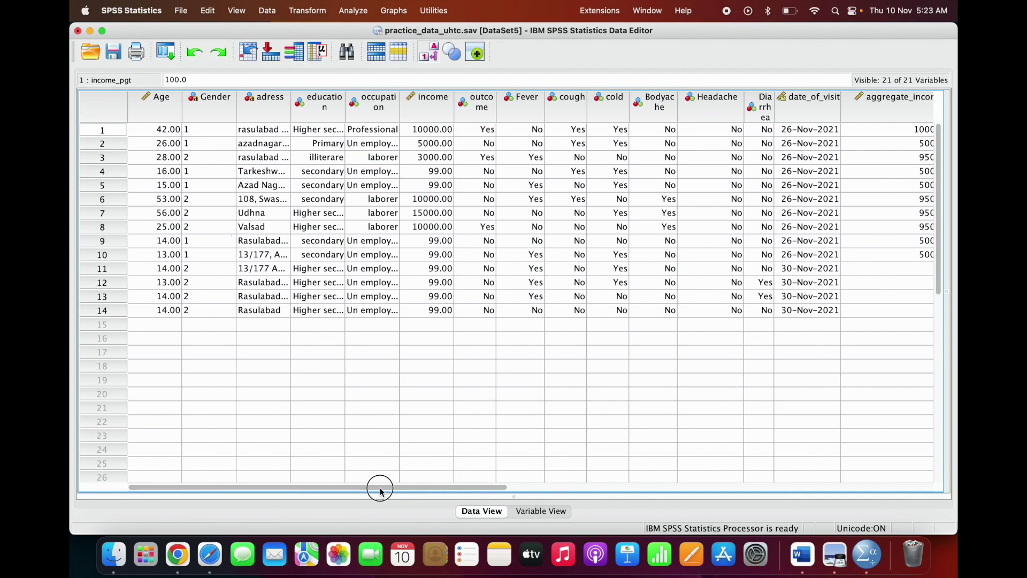
{"action": "left_click_drag", "start_coordinate": [381, 490], "coordinate": [636, 471]}
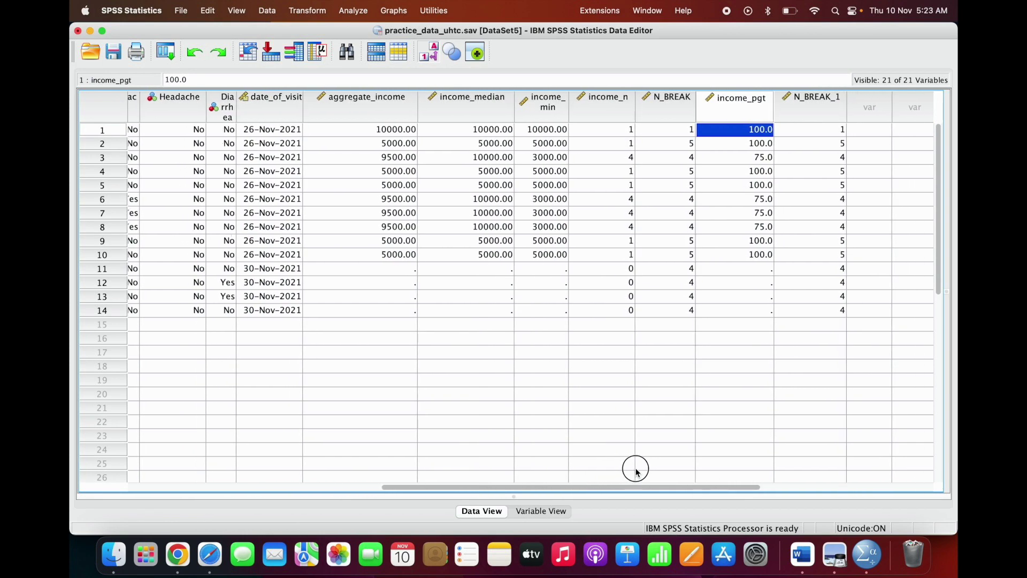
{"action": "left_click_drag", "start_coordinate": [637, 471], "coordinate": [616, 472]}
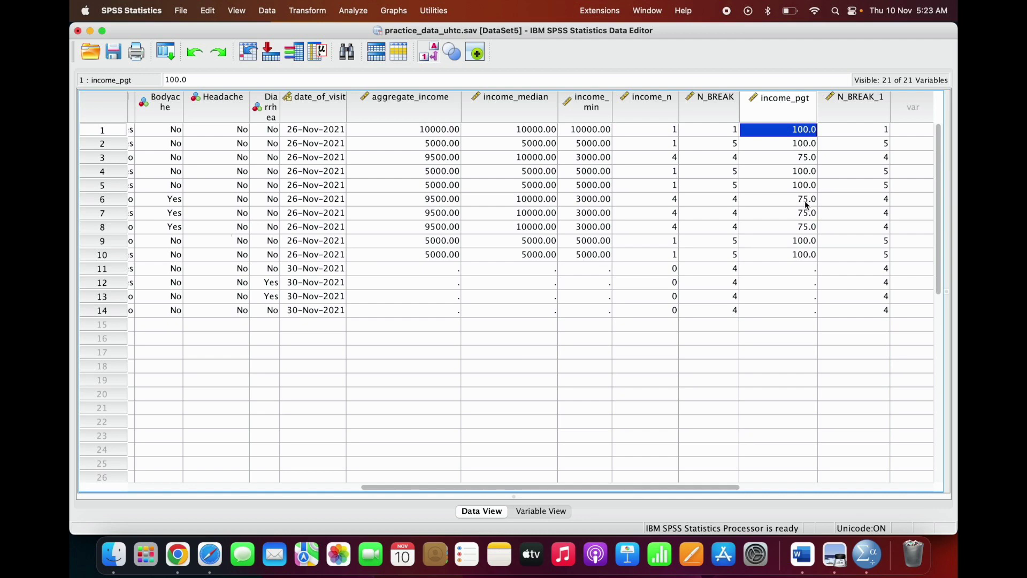
{"action": "left_click", "coordinate": [805, 159]}
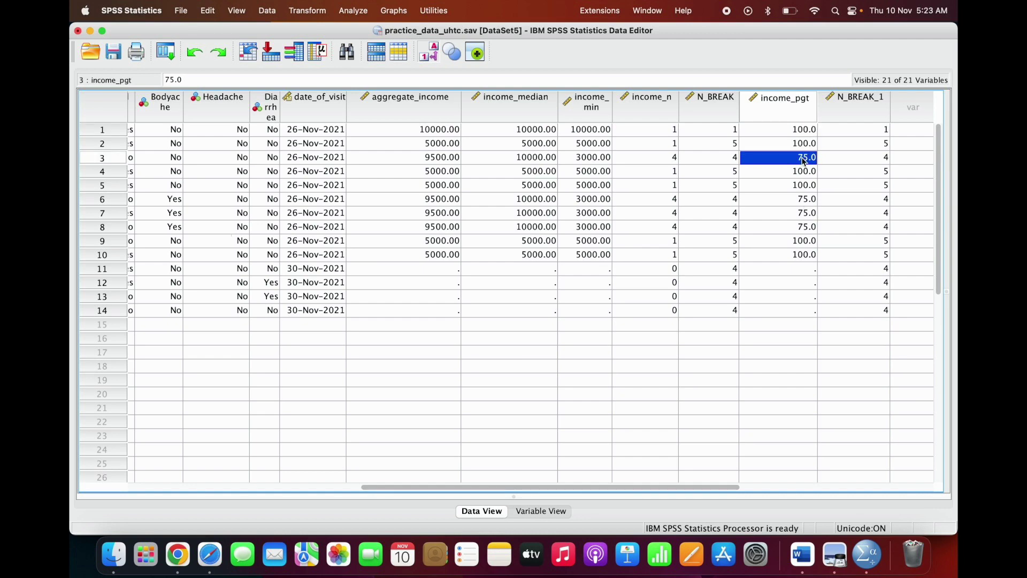
{"action": "key", "text": "Left"}
{"action": "key", "text": "Left"}
{"action": "key", "text": "Left"}
{"action": "key", "text": "Left"}
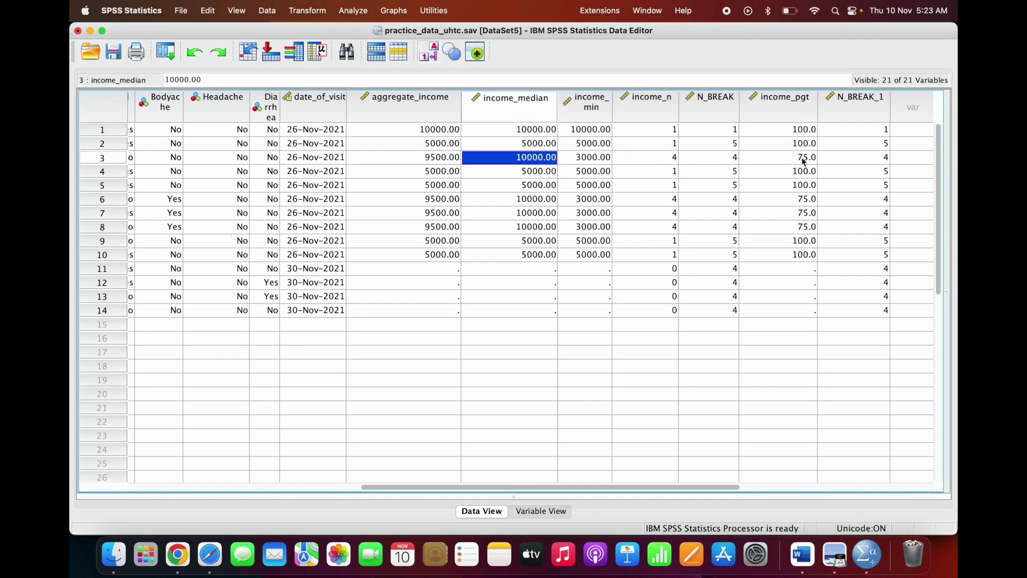
{"action": "key", "text": "Return"}
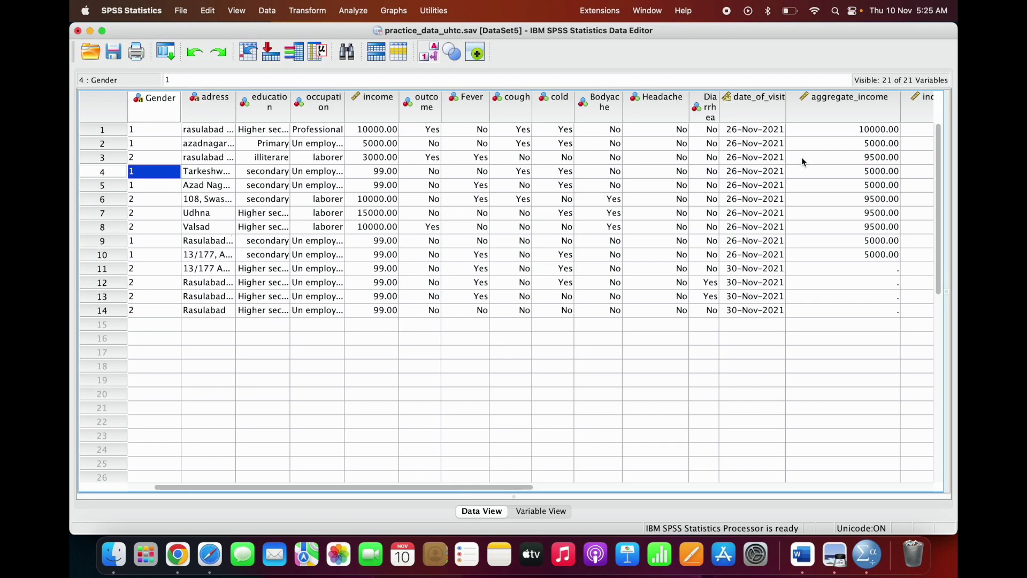
{"action": "key", "text": "Right"}
{"action": "key", "text": "Right"}
{"action": "key", "text": "Right"}
{"action": "key", "text": "Right"}
{"action": "key", "text": "Right"}
{"action": "key", "text": "Right"}
{"action": "key", "text": "Right"}
{"action": "key", "text": "Right"}
{"action": "key", "text": "Right"}
{"action": "key", "text": "Right"}
{"action": "key", "text": "Right"}
{"action": "key", "text": "Right"}
{"action": "key", "text": "Right"}
{"action": "key", "text": "Right"}
{"action": "key", "text": "Right"}
{"action": "key", "text": "Right"}
{"action": "key", "text": "Right"}
{"action": "key", "text": "Right"}
{"action": "key", "text": "Right"}
{"action": "key", "text": "Right"}
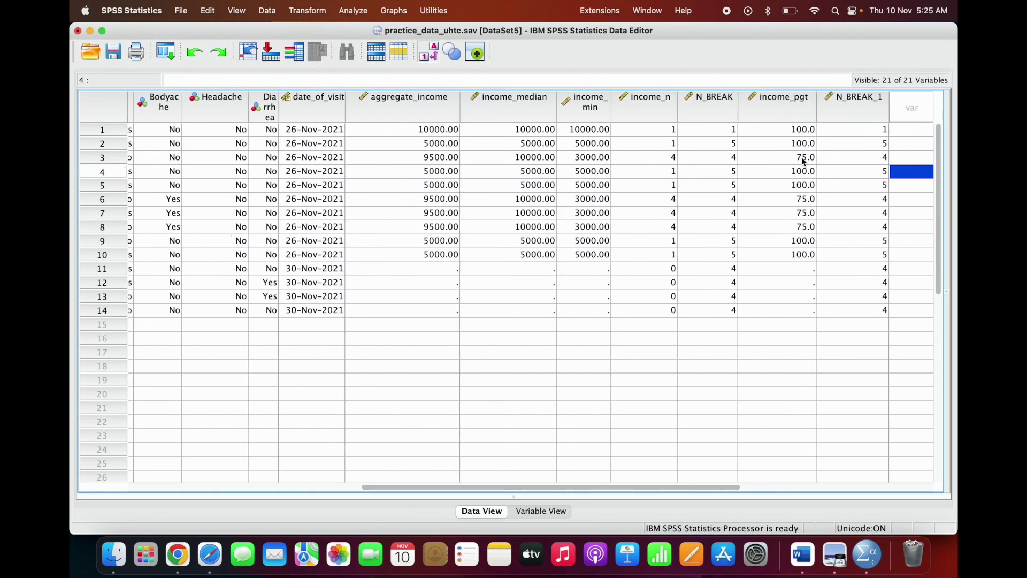
Step: Change the income summary function to the count above 3000 and run the Aggregate, making the matching case-count name unique
{"action": "left_click", "coordinate": [267, 10]}
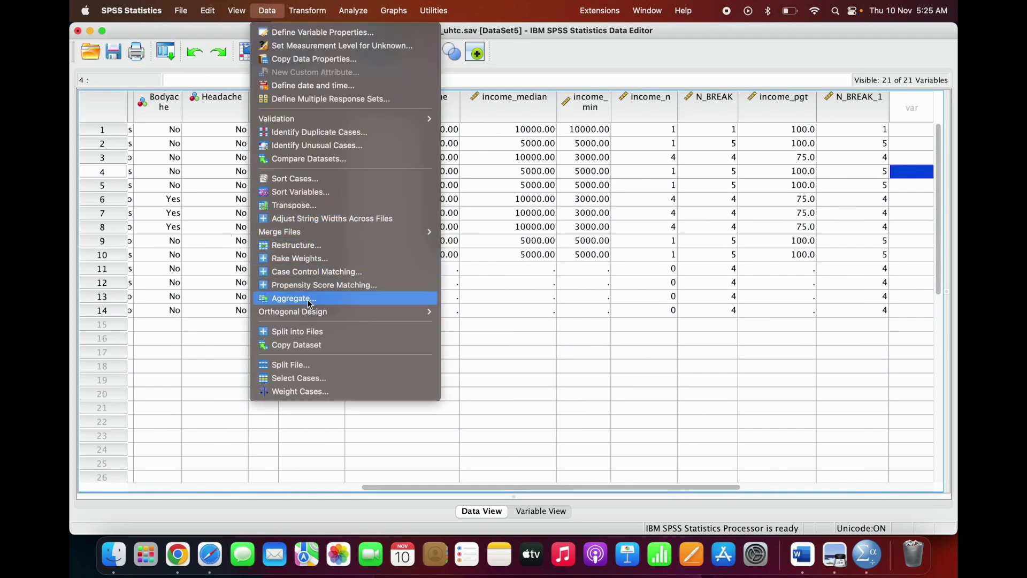
{"action": "left_click", "coordinate": [310, 300]}
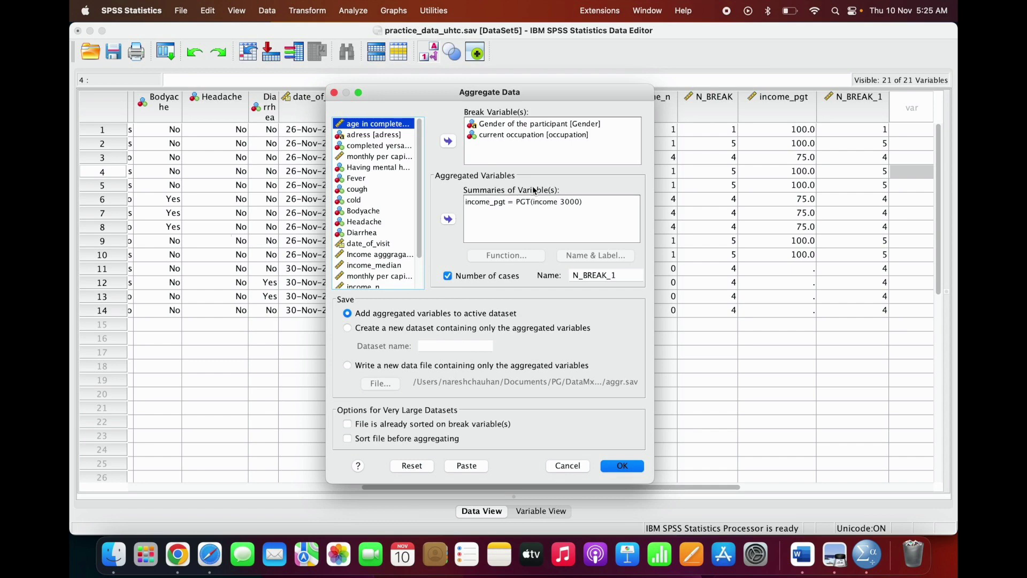
{"action": "left_click", "coordinate": [508, 203]}
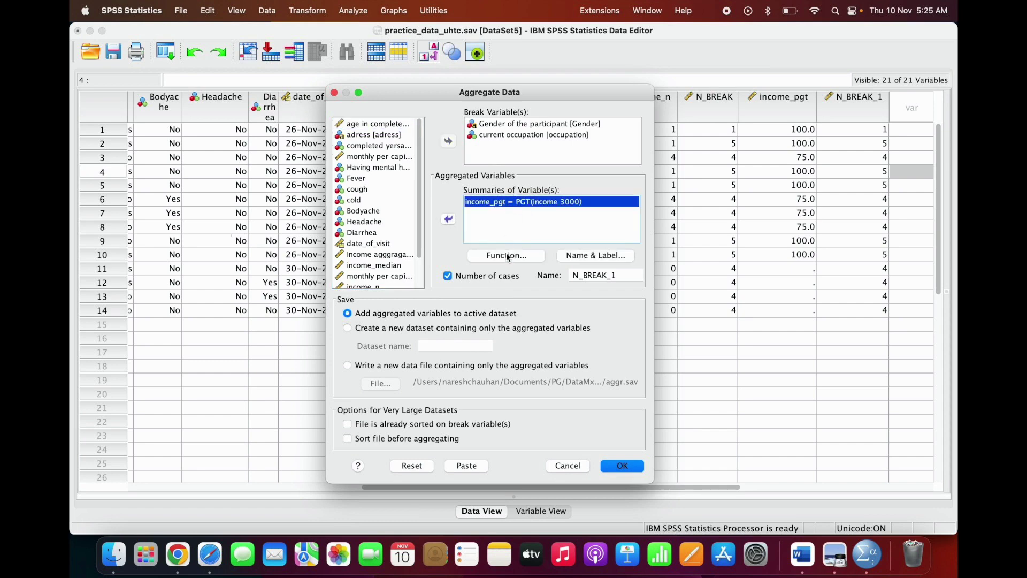
{"action": "left_click", "coordinate": [507, 255]}
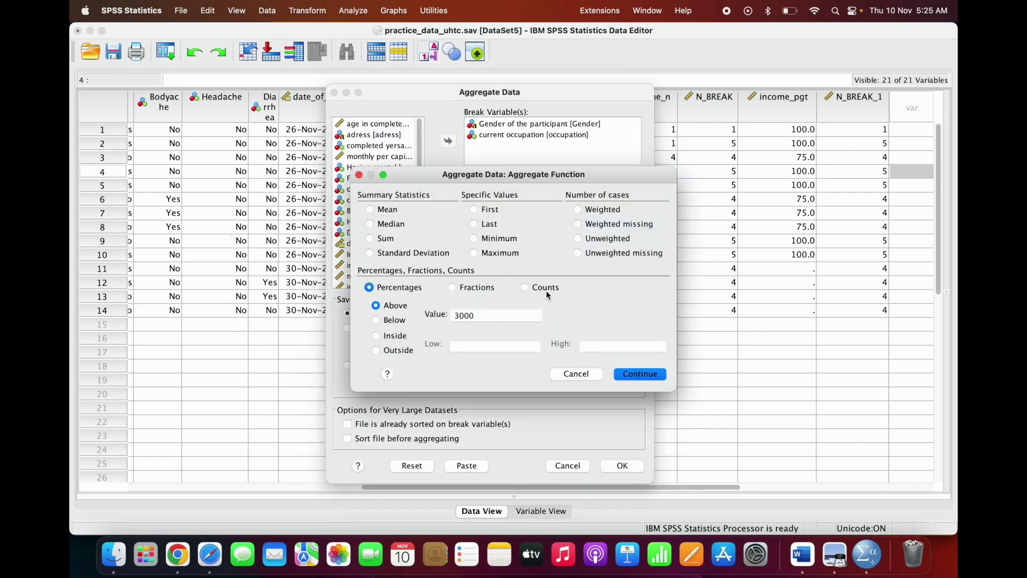
{"action": "left_click", "coordinate": [524, 287]}
{"action": "left_click", "coordinate": [639, 374]}
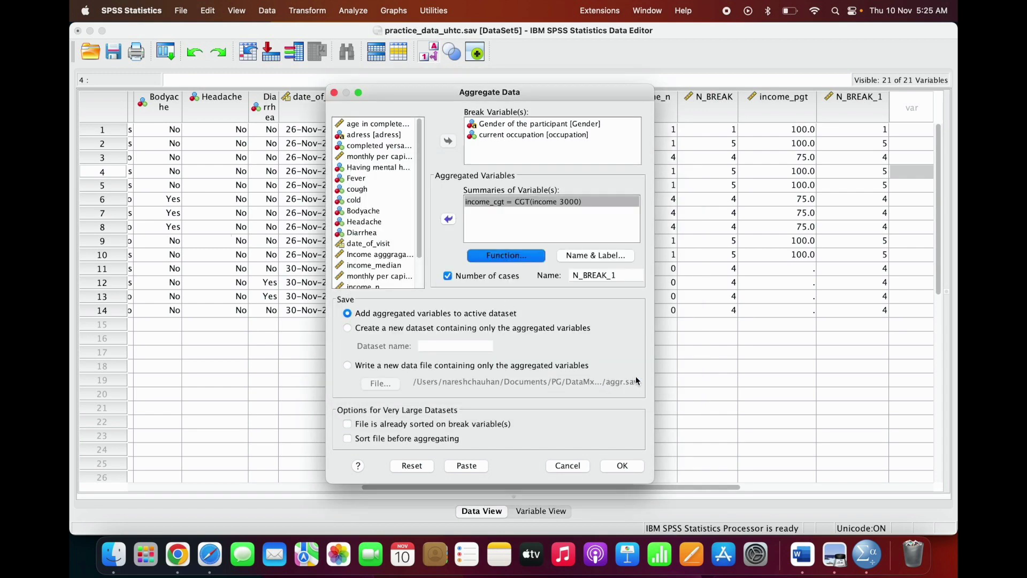
{"action": "left_click", "coordinate": [627, 466]}
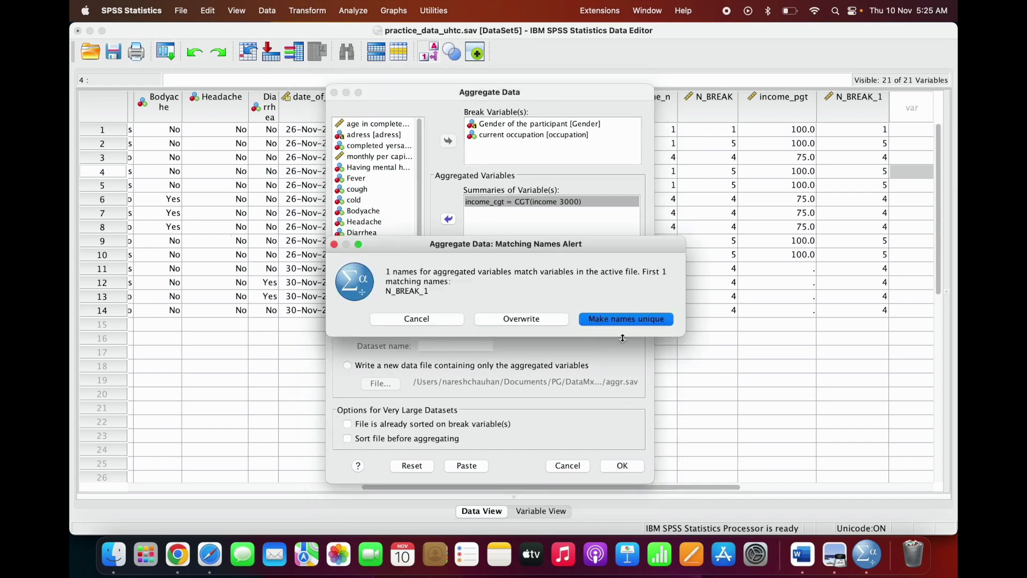
{"action": "left_click", "coordinate": [628, 320]}
{"action": "left_click_drag", "start_coordinate": [715, 486], "coordinate": [719, 488]}
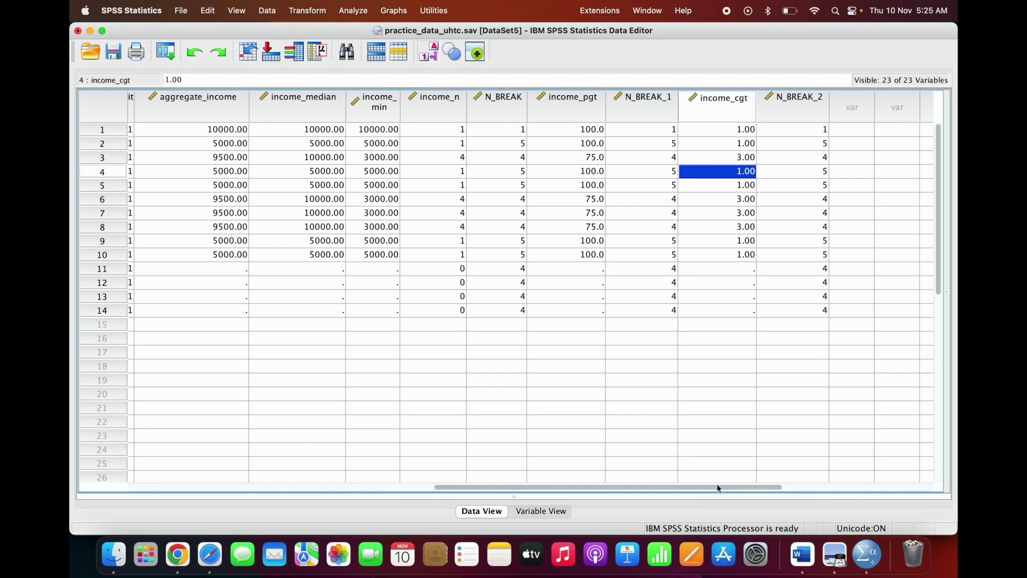